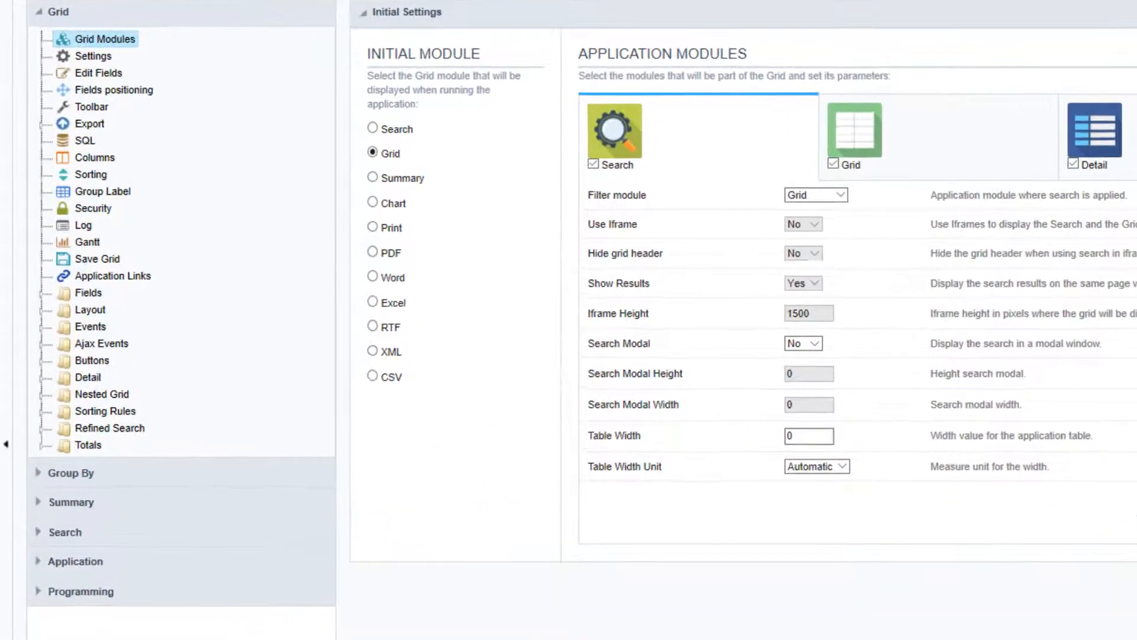
# Start a new application link for the products grid to view the available link types
pyautogui.click(129, 278)
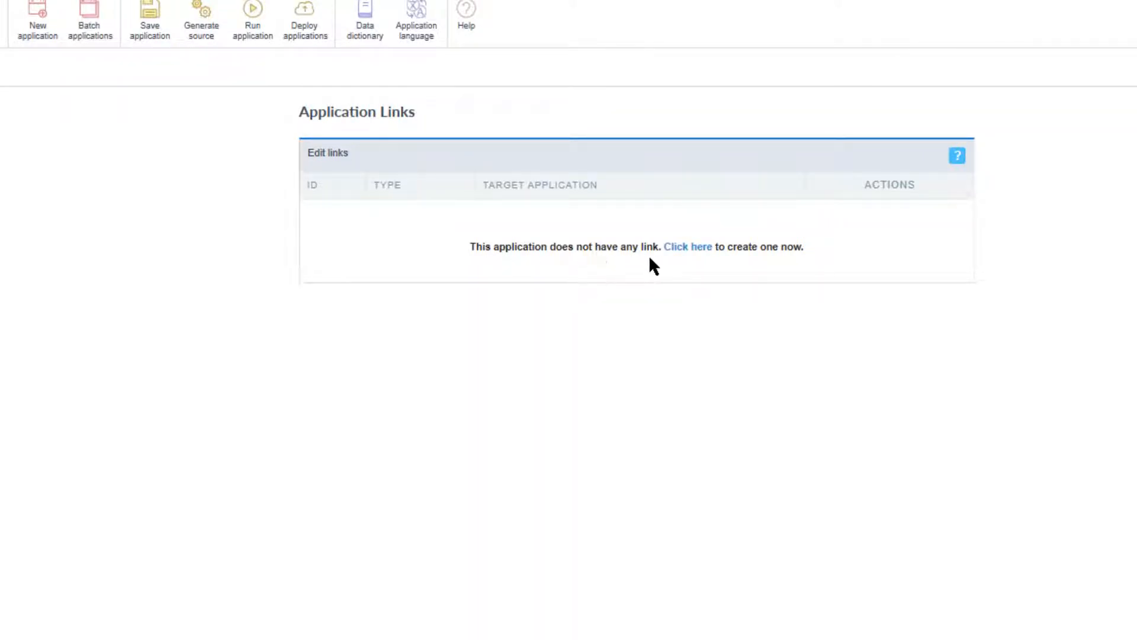
pyautogui.click(691, 249)
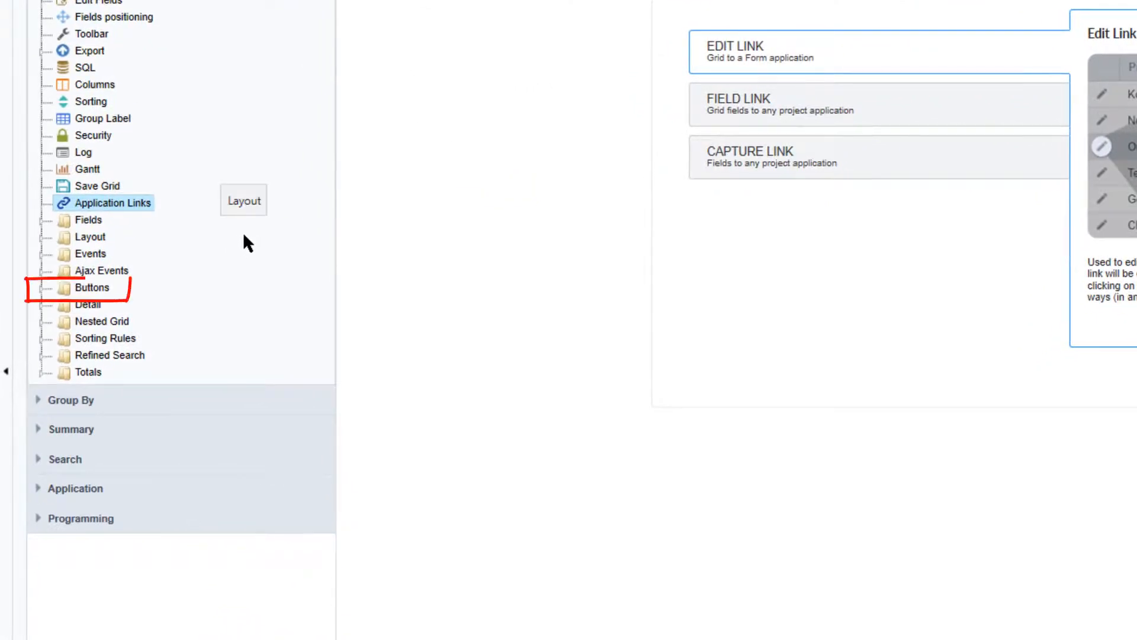
# Create a new grid button named edit_link with the type Link
pyautogui.click(89, 288)
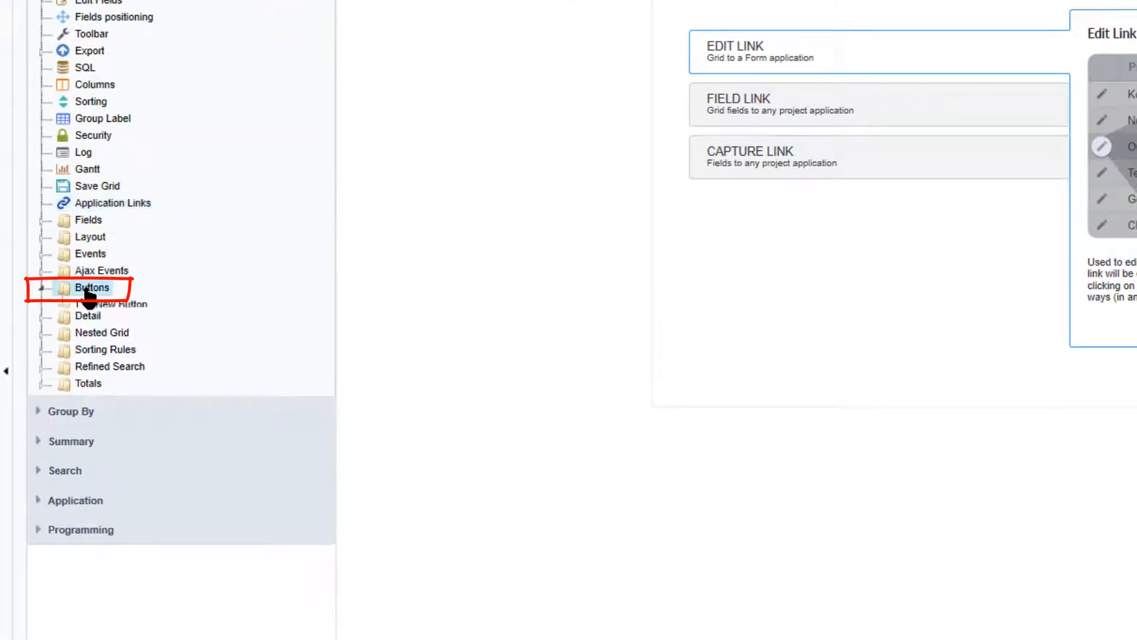
pyautogui.click(127, 306)
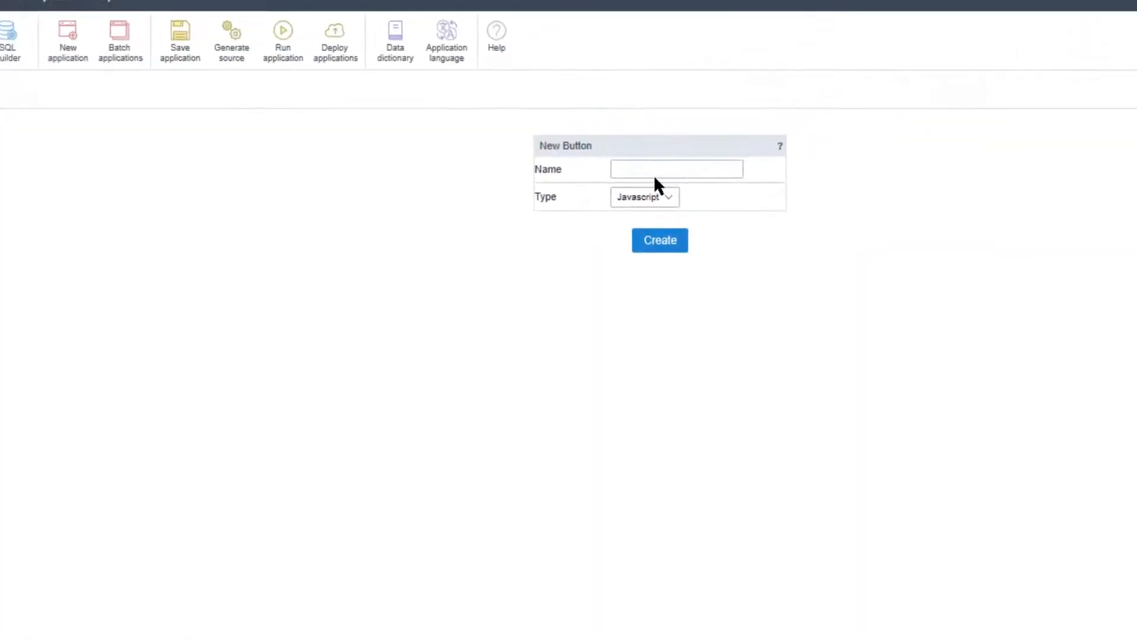
pyautogui.click(642, 171)
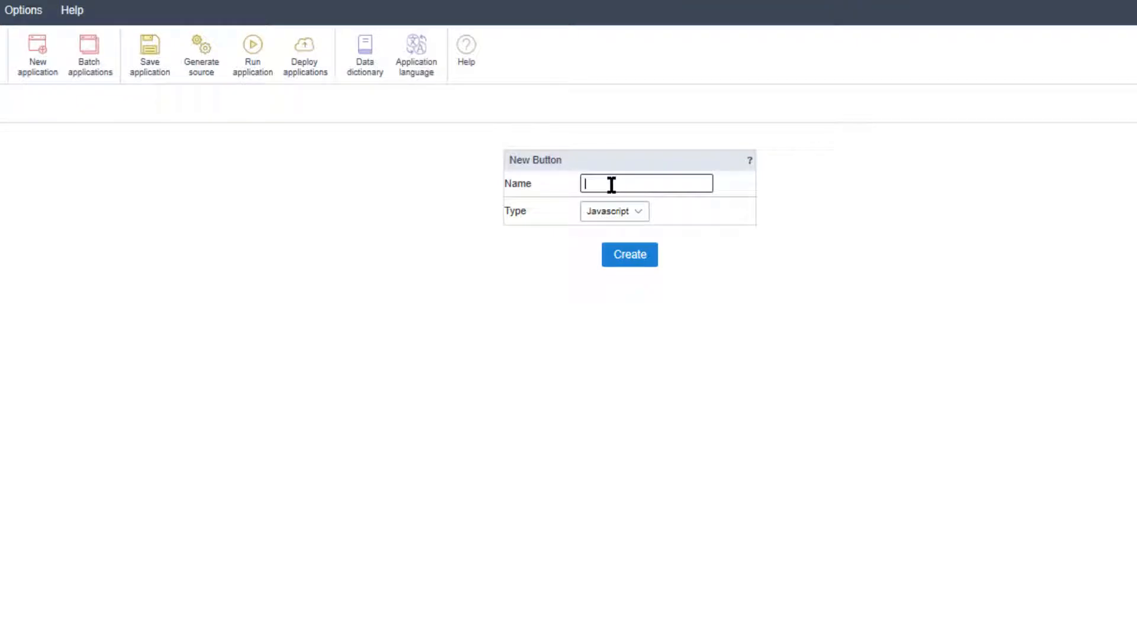
pyautogui.write('edit_link')
pyautogui.click(634, 211)
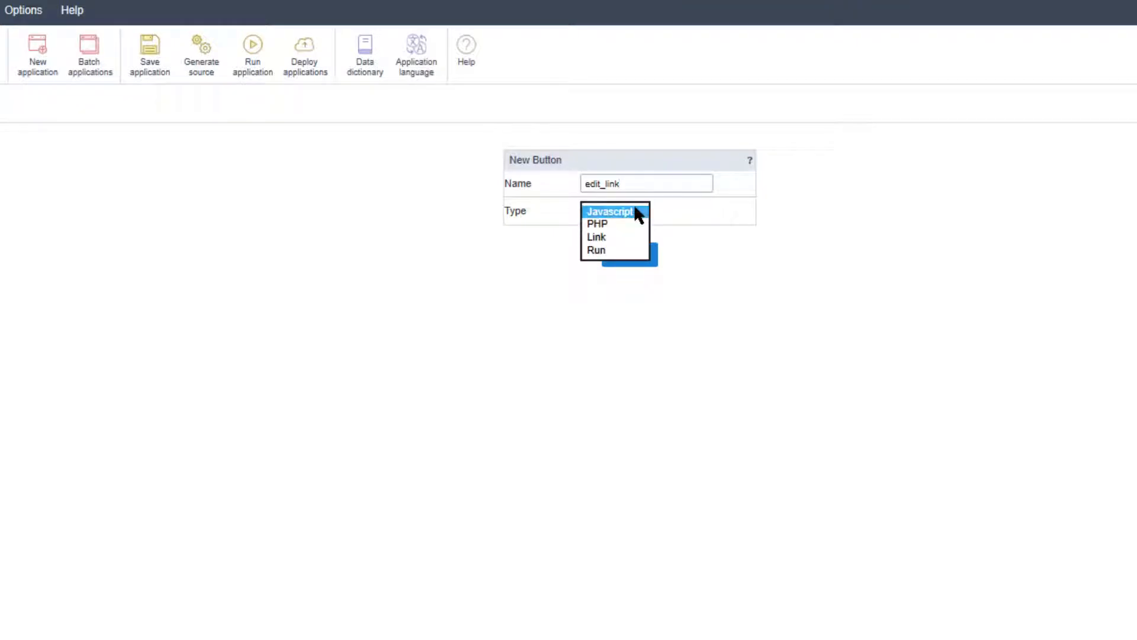
pyautogui.click(631, 236)
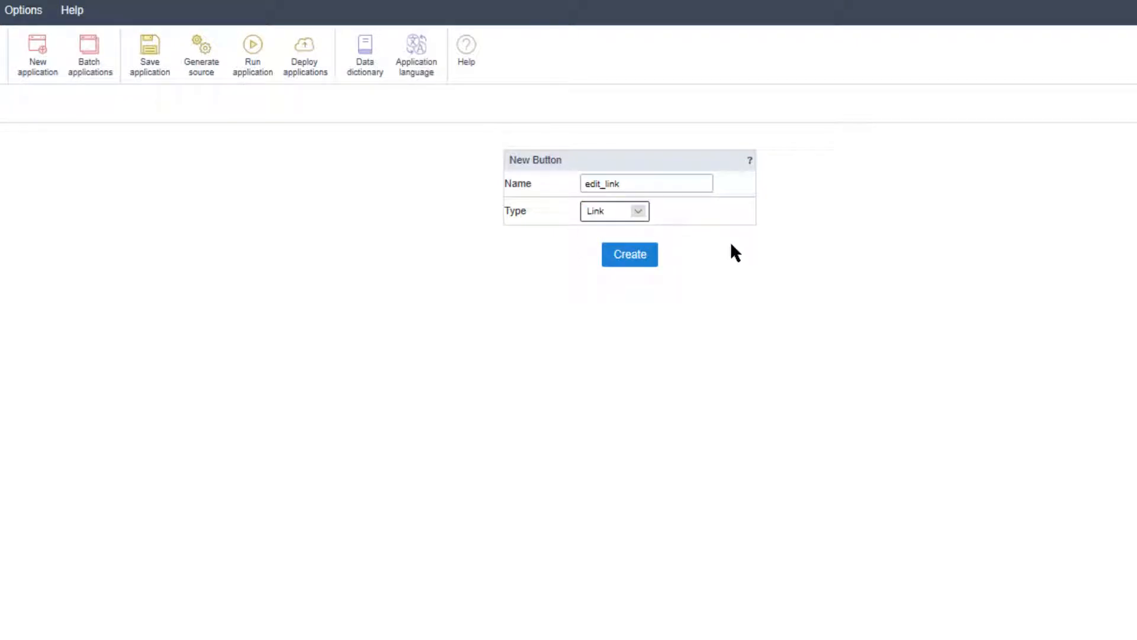
pyautogui.click(627, 257)
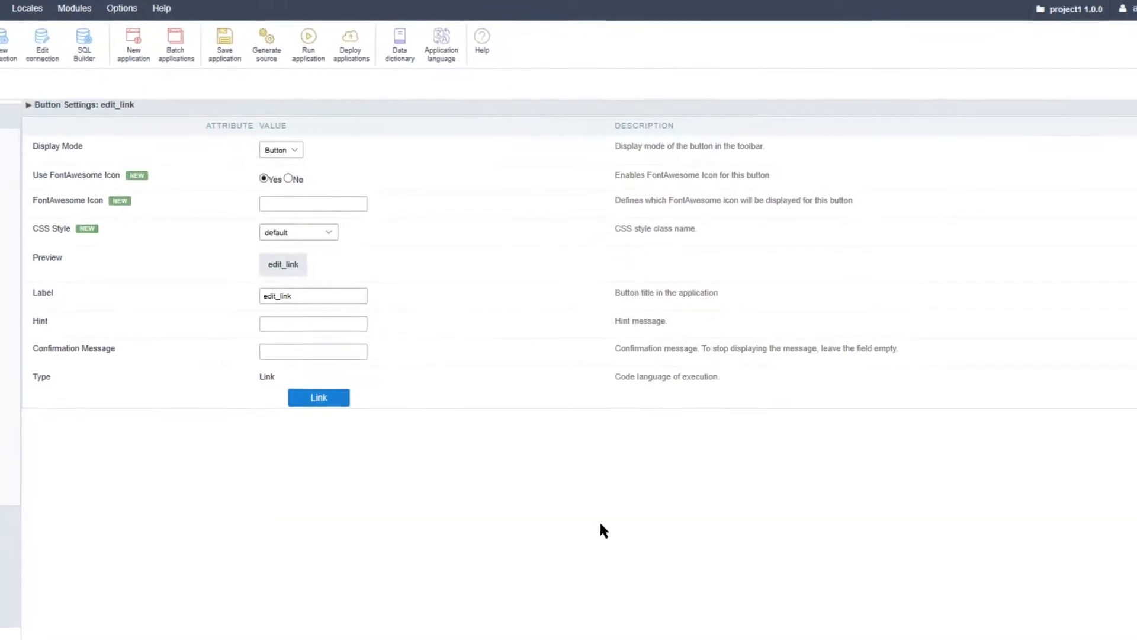
# Look through the display mode and CSS style options of the edit_link button, keeping Button and default
pyautogui.click(301, 149)
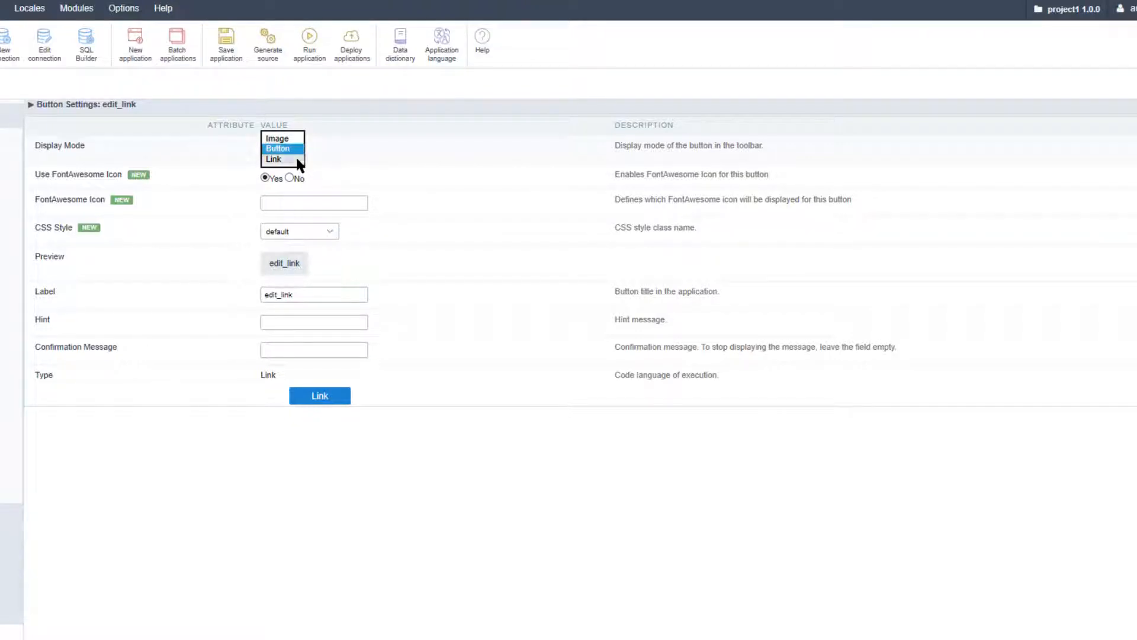
pyautogui.click(366, 159)
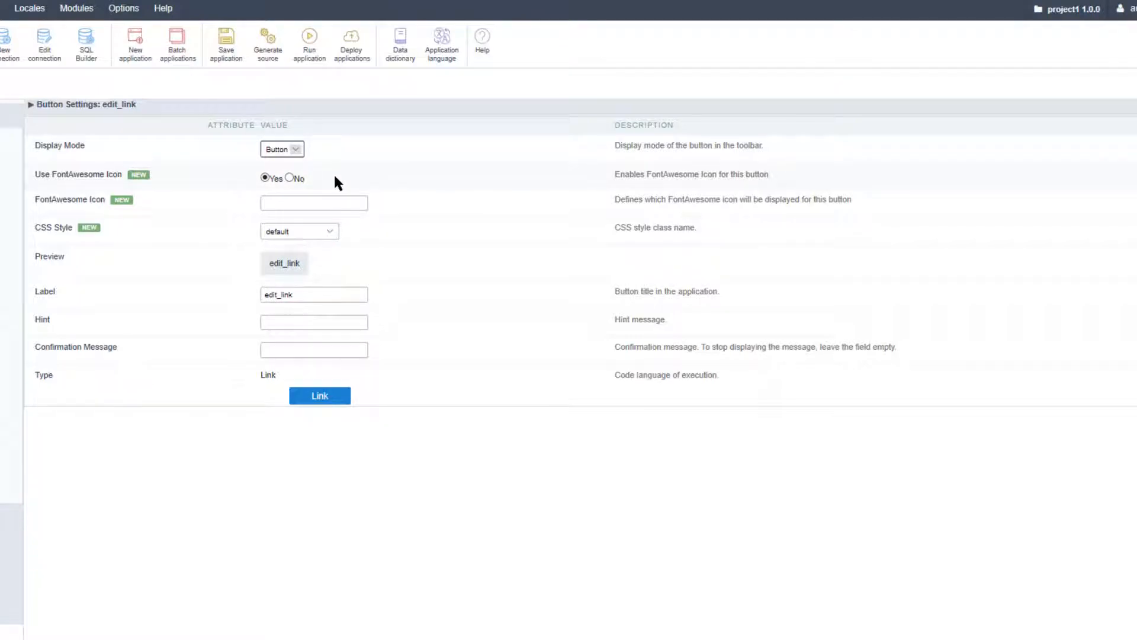
pyautogui.click(333, 233)
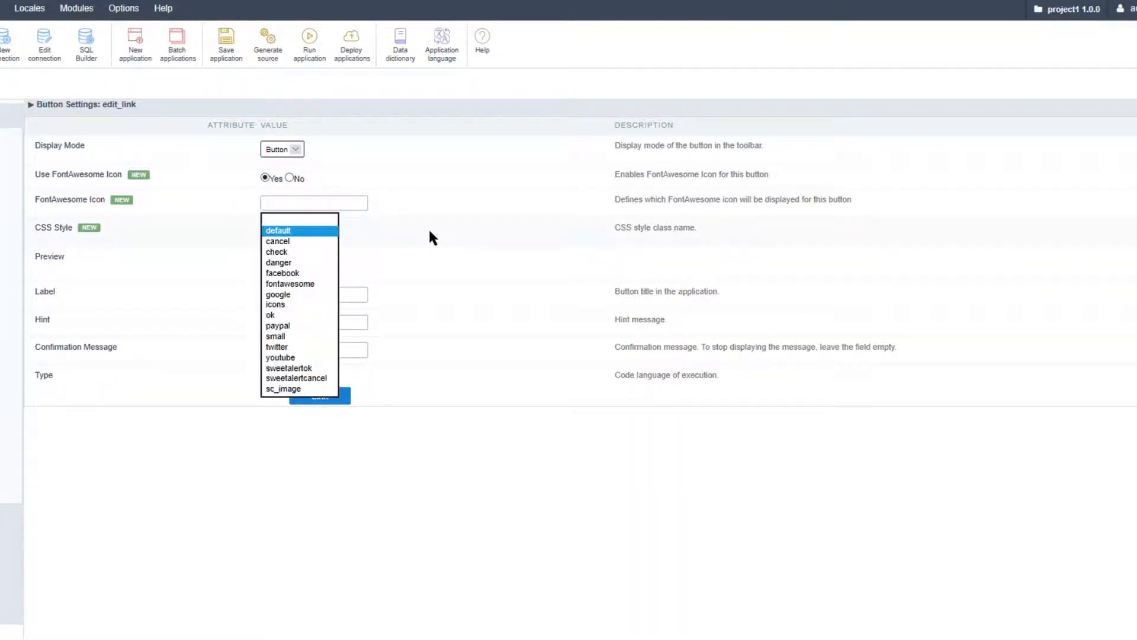
pyautogui.click(430, 232)
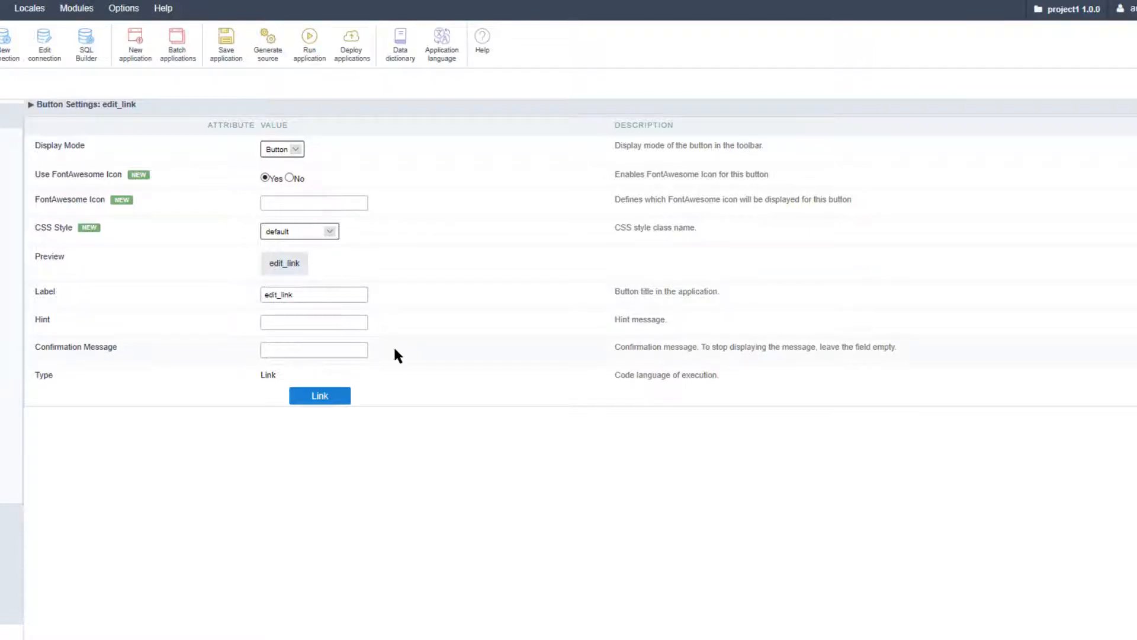
# Start a link from the edit_link button's settings as an Edit Link targeting the form_products application
pyautogui.click(315, 398)
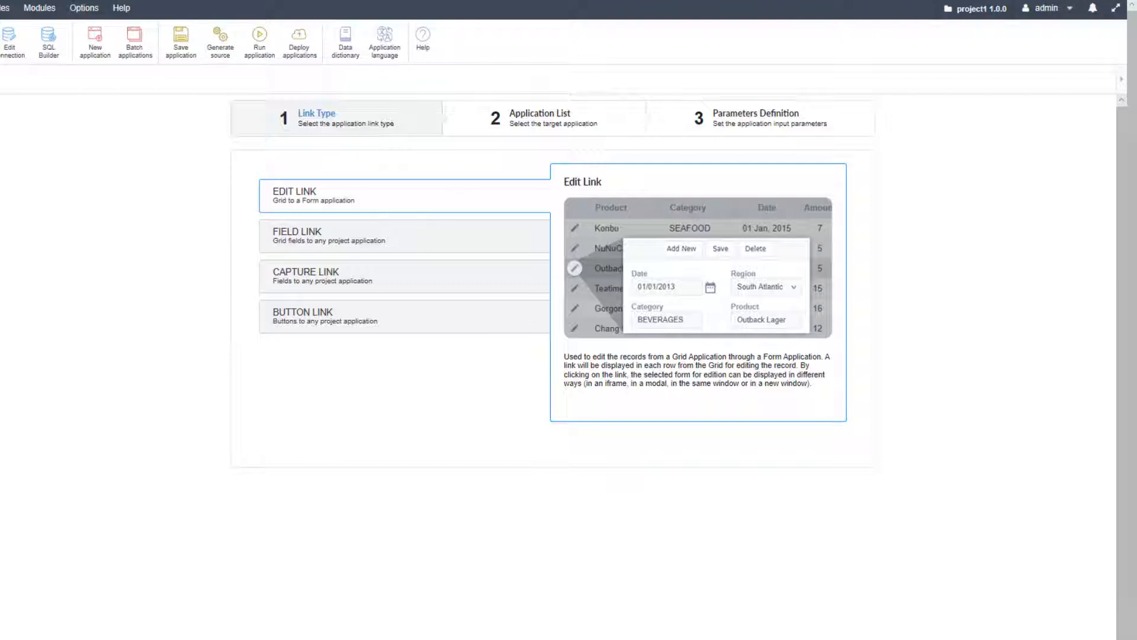
pyautogui.click(448, 638)
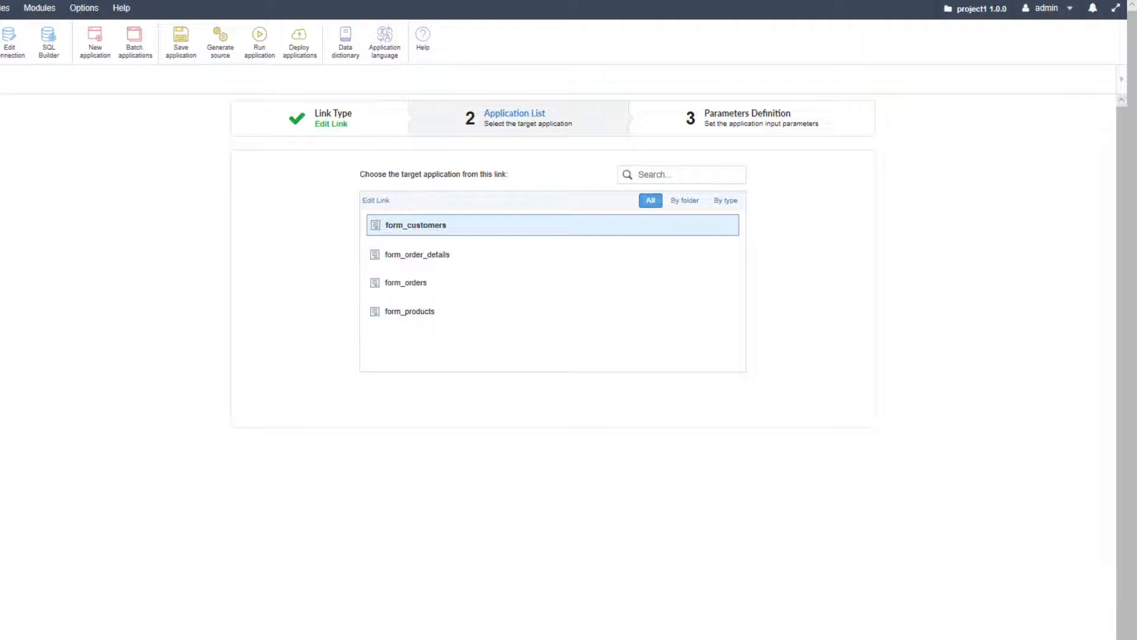
pyautogui.click(407, 313)
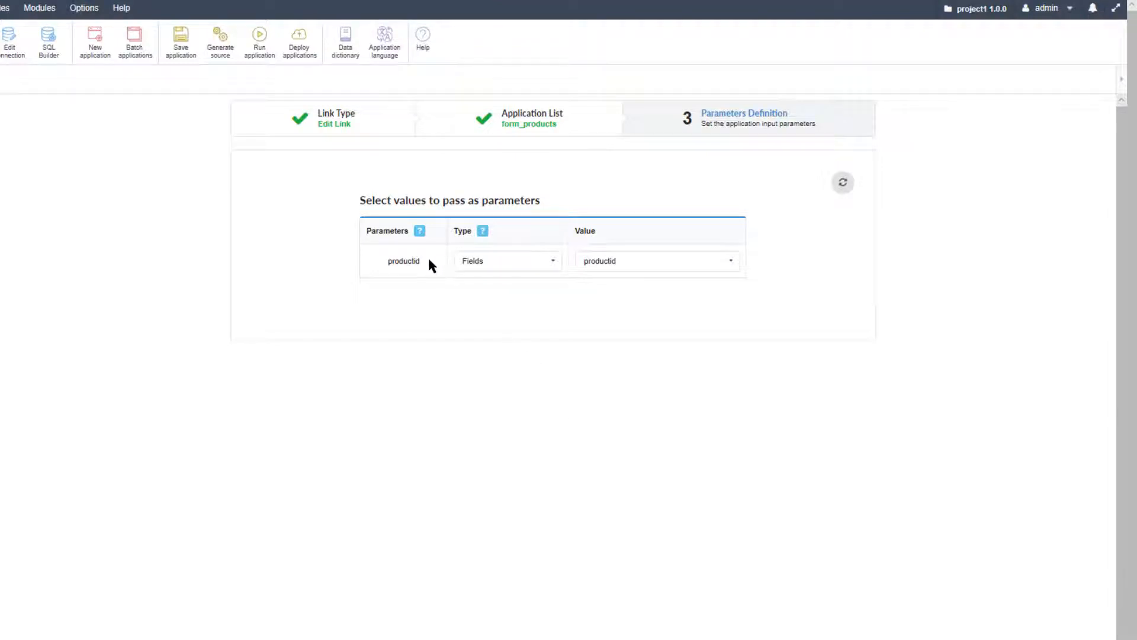
# Pass the grid's productid field as the value of the productid parameter and confirm the link
pyautogui.moveTo(422, 261); pyautogui.dragTo(389, 264)
pyautogui.click(553, 265)
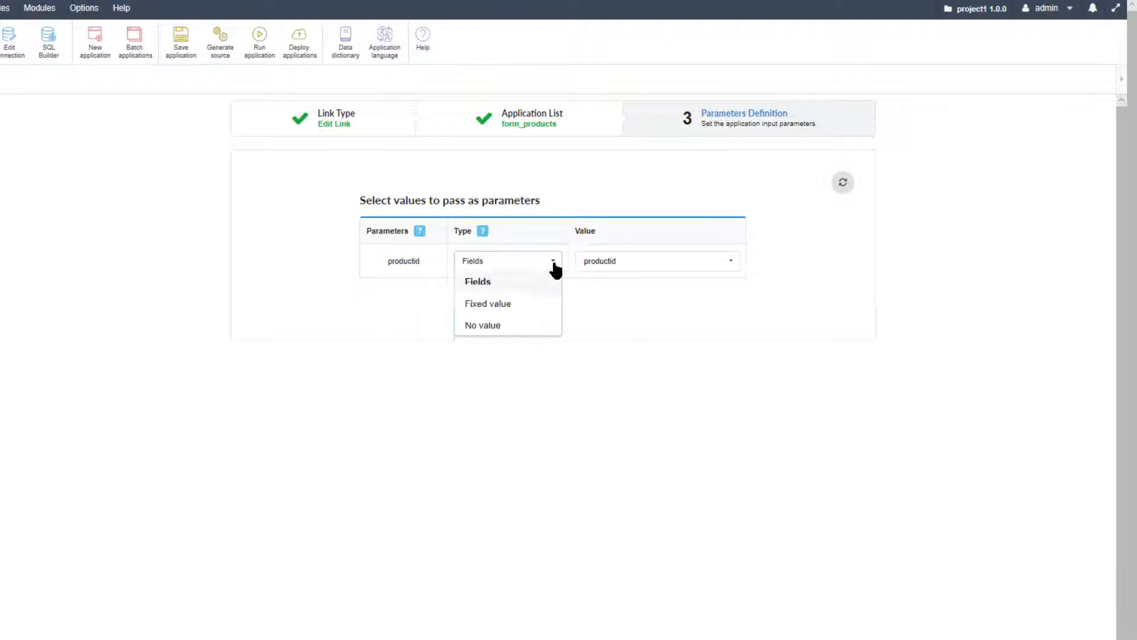
pyautogui.click(554, 264)
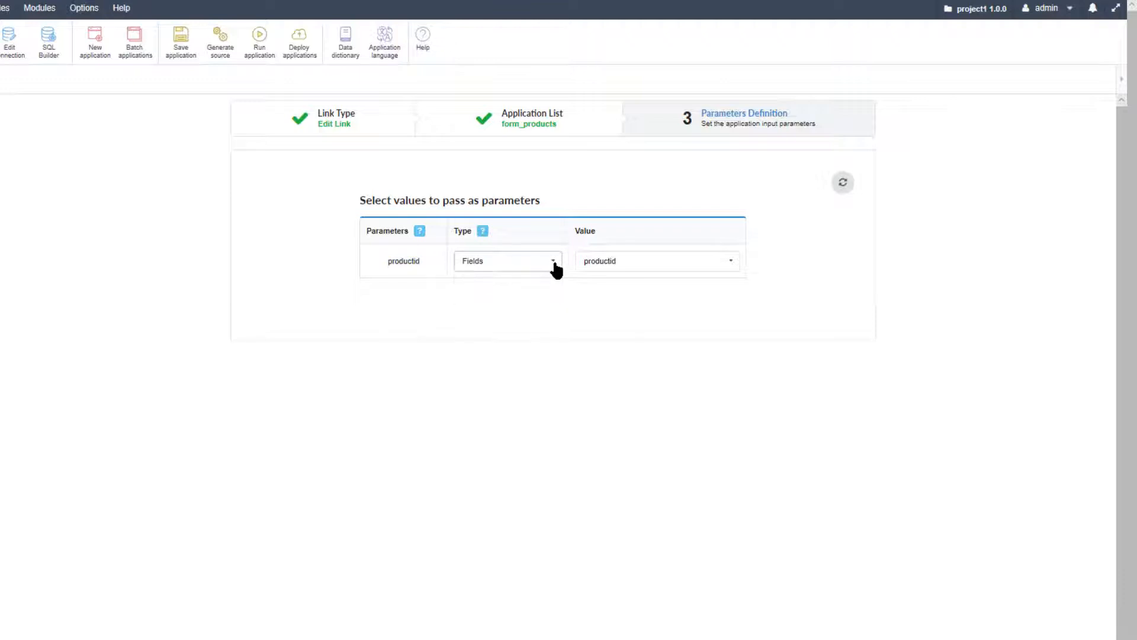
pyautogui.click(732, 261)
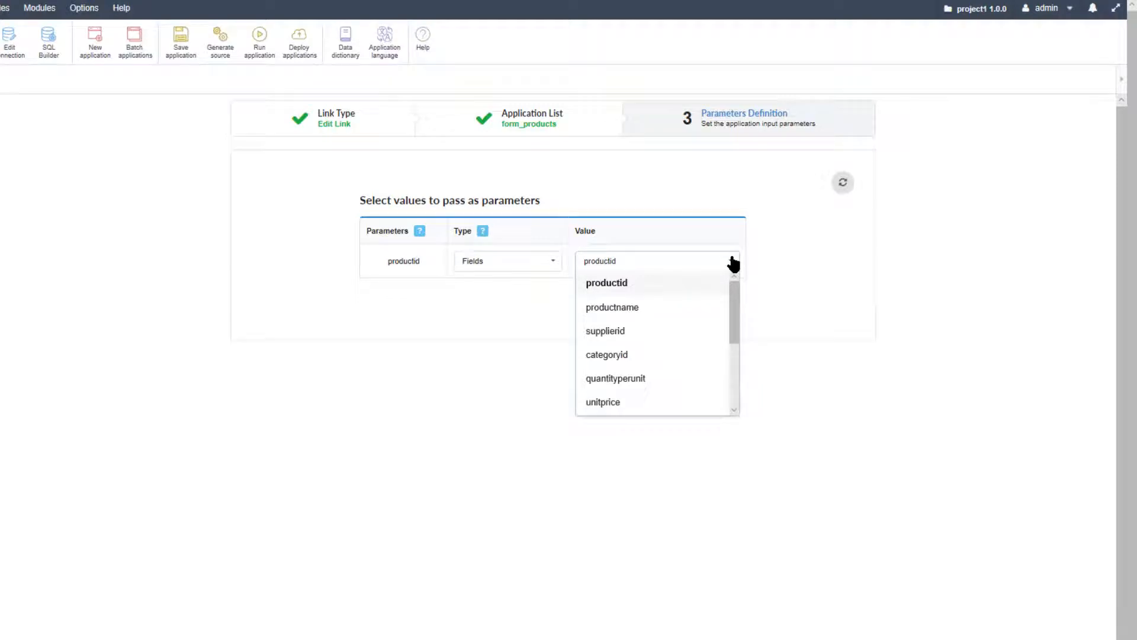
pyautogui.click(631, 286)
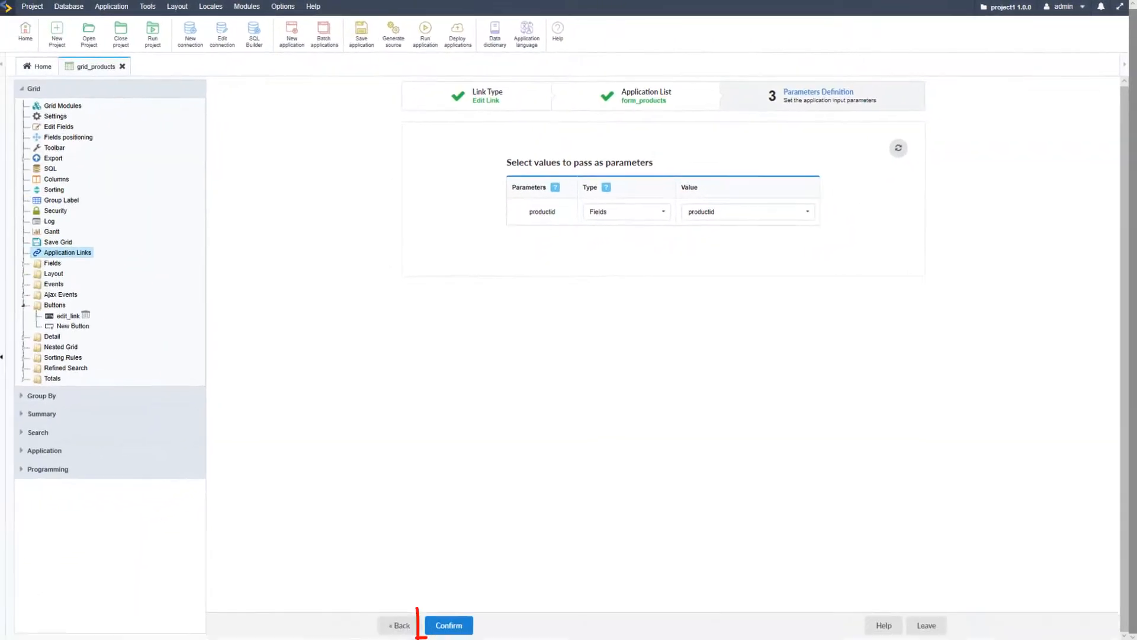
pyautogui.click(450, 627)
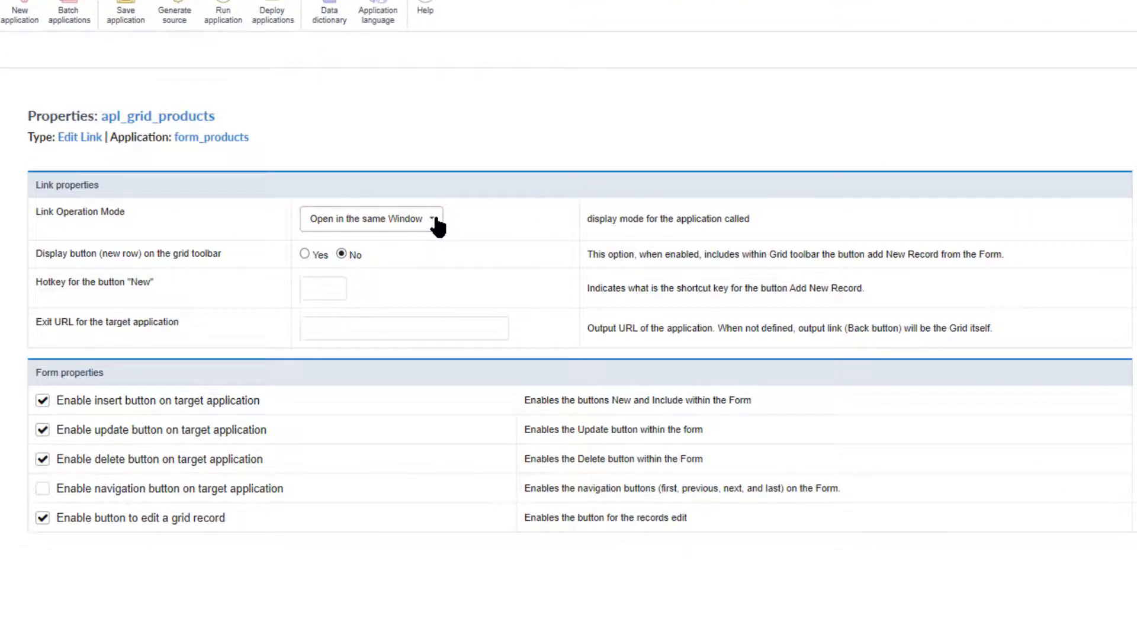
# Set the link operation mode to Modal and enable the new-row button on the grid toolbar
pyautogui.click(437, 223)
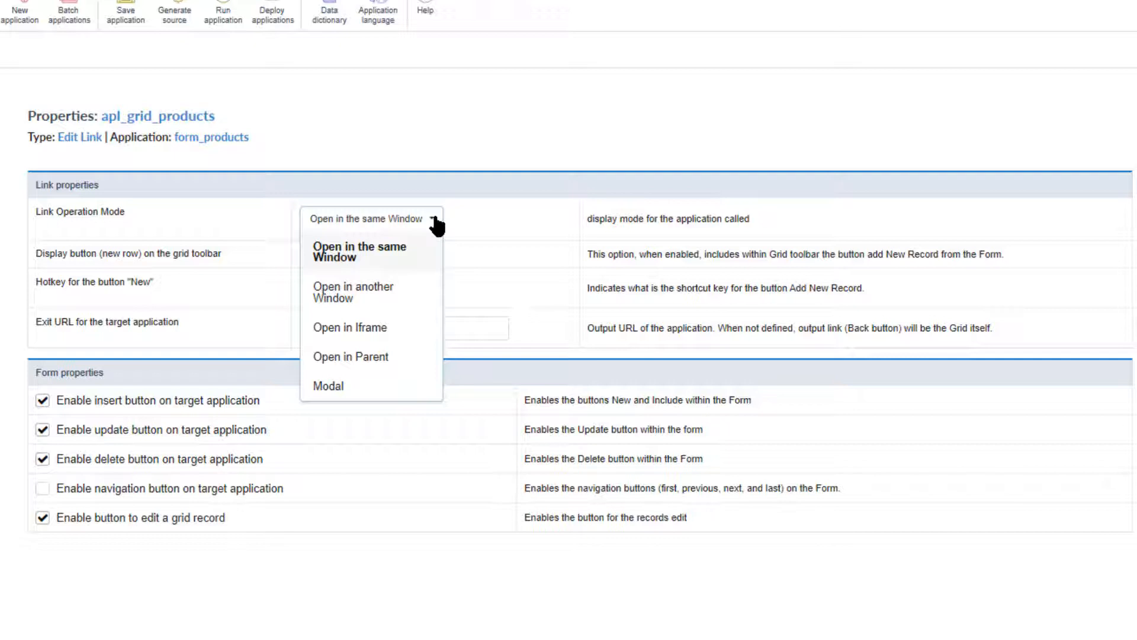
pyautogui.click(399, 392)
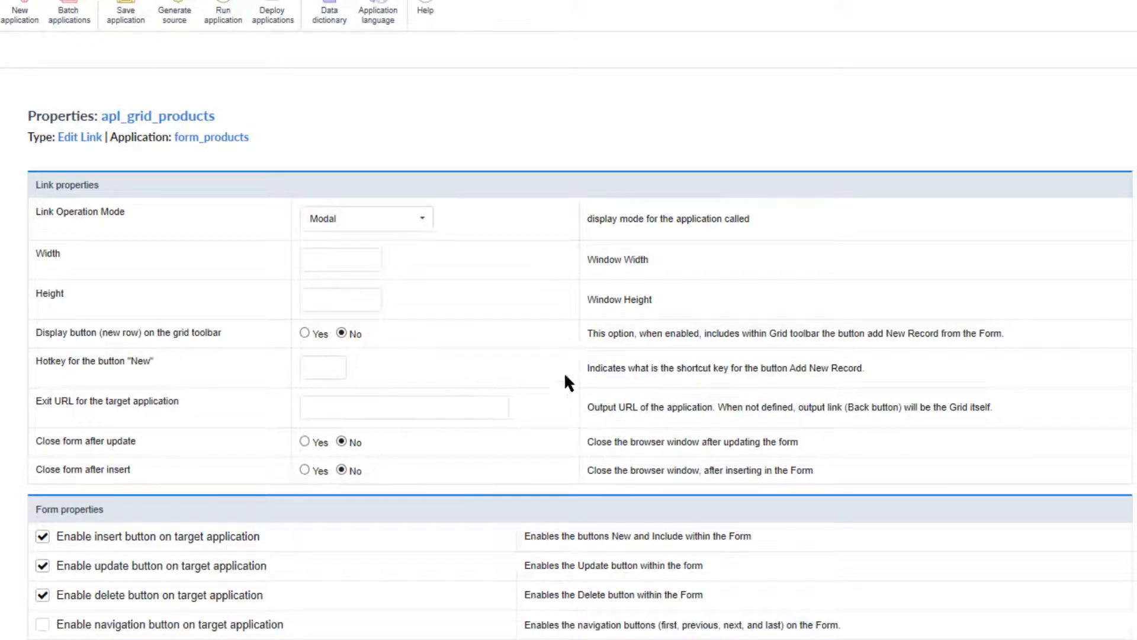
pyautogui.click(305, 333)
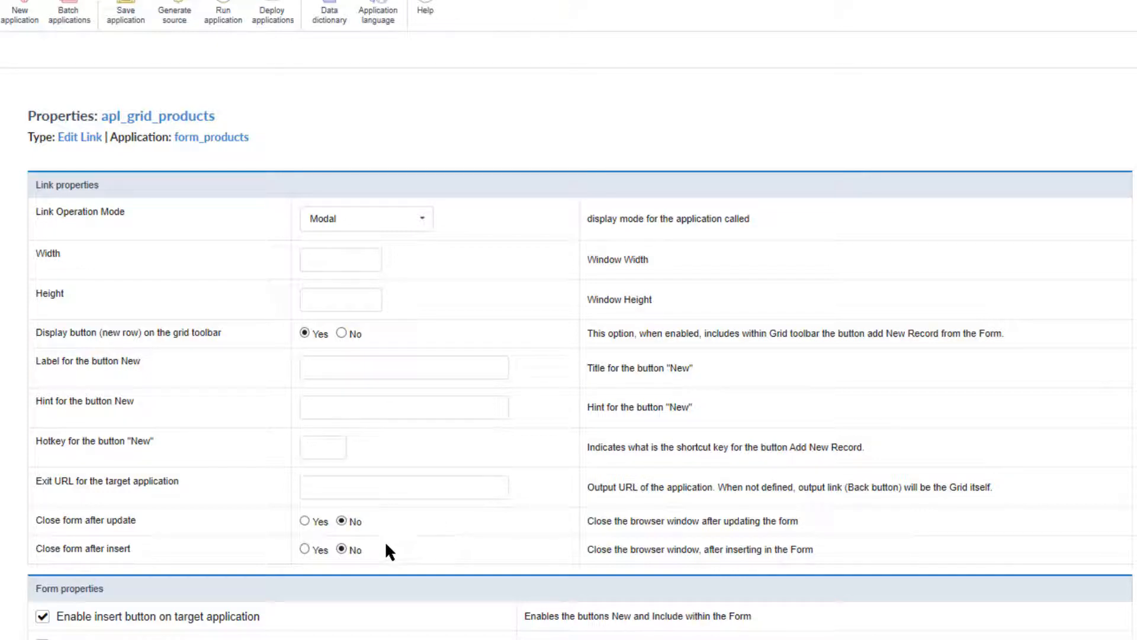
# Set the form to close after update and after insert, and save the link properties
pyautogui.click(305, 520)
pyautogui.click(304, 548)
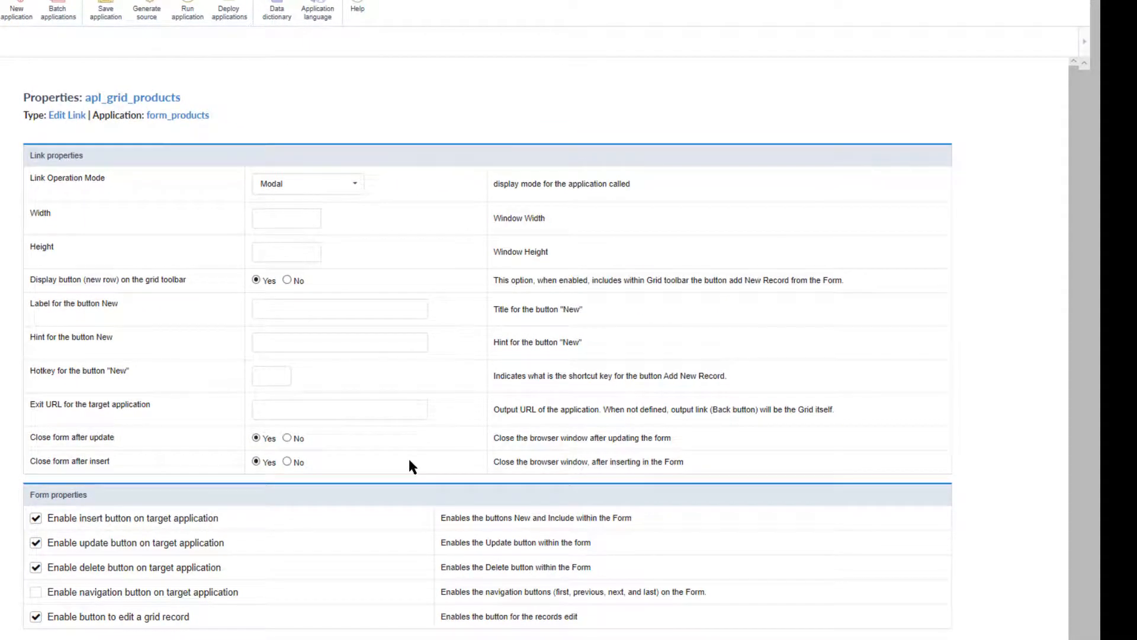
pyautogui.scroll(-1, 230, 525)
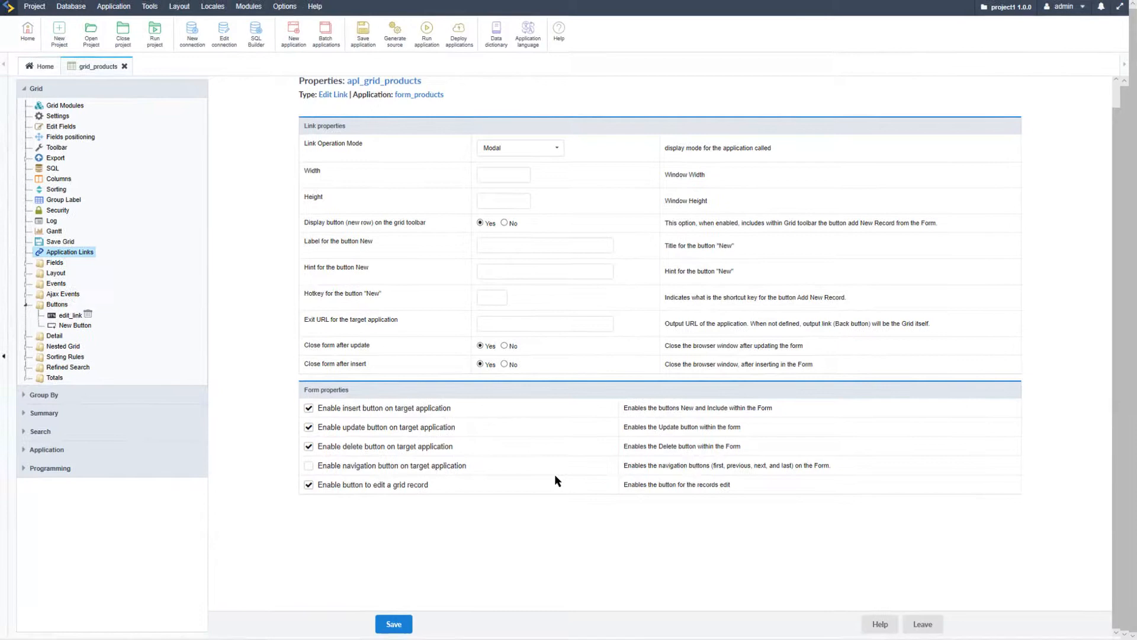
pyautogui.click(393, 623)
# Run the grid application, look over the new product record form in its modal, and cancel it
pyautogui.click(426, 37)
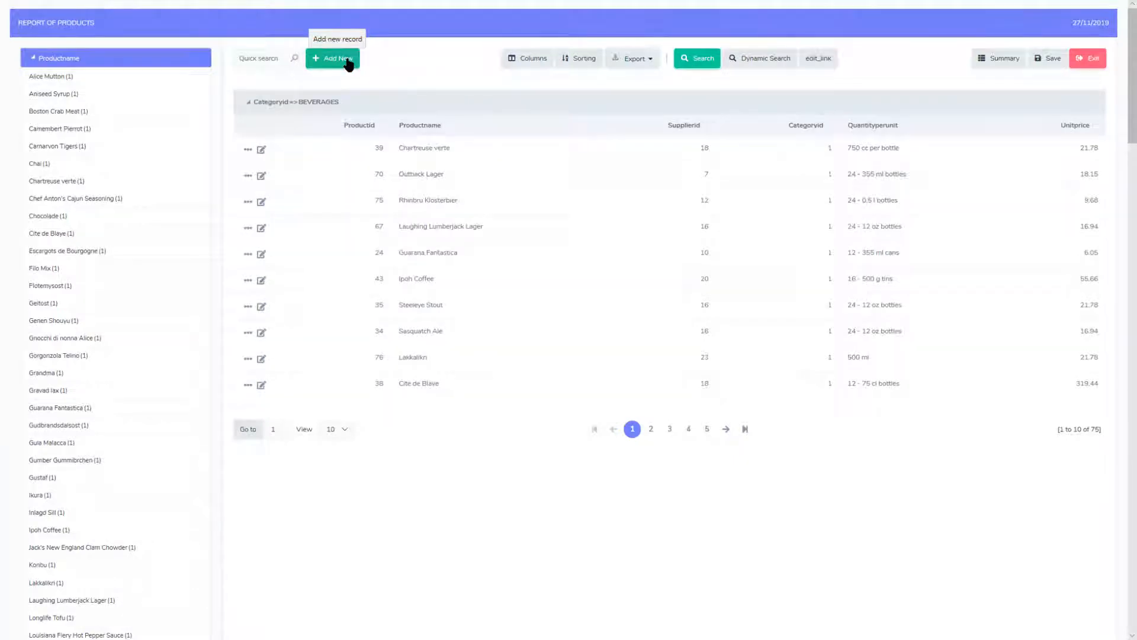
pyautogui.click(348, 63)
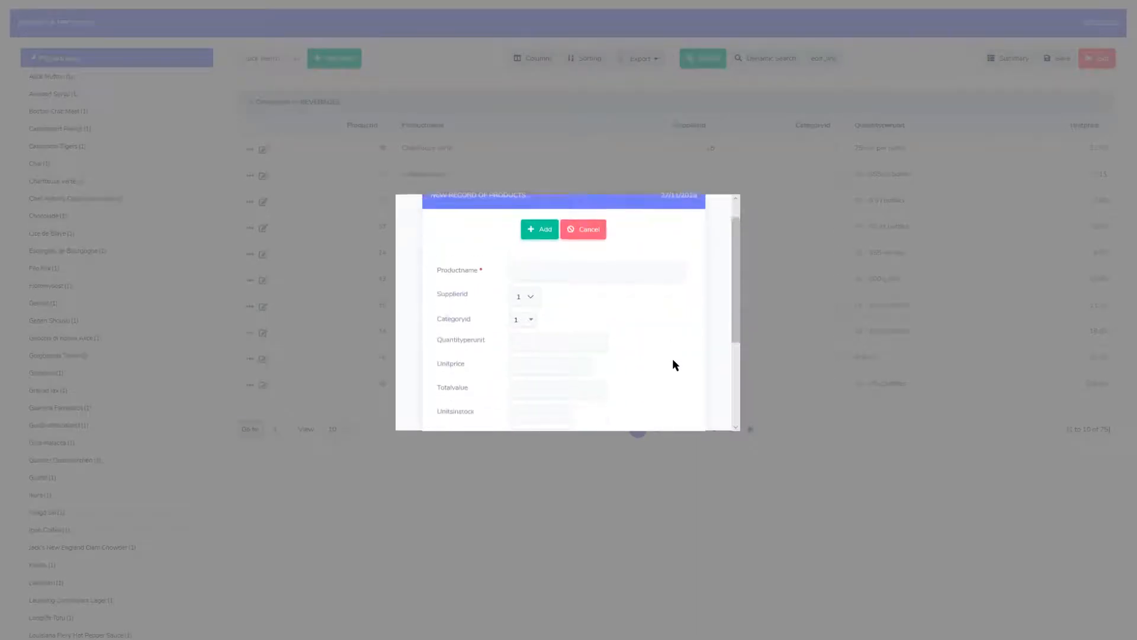
pyautogui.scroll(-5, 673, 358)
pyautogui.scroll(5, 672, 358)
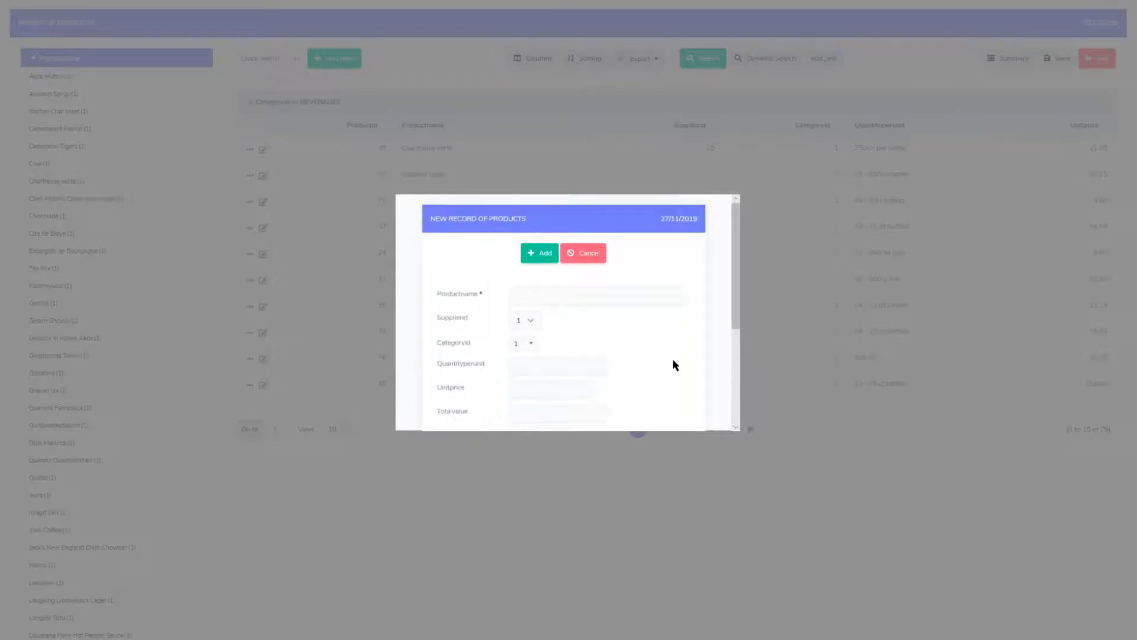
pyautogui.scroll(-1, 654, 339)
pyautogui.scroll(-3, 654, 339)
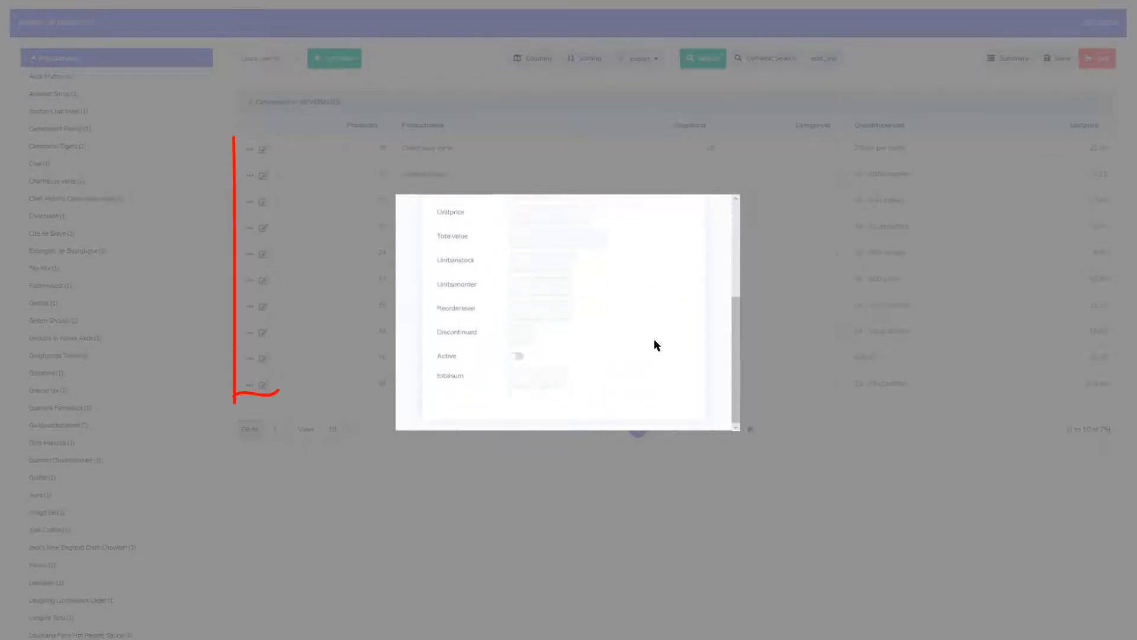
pyautogui.scroll(4, 654, 338)
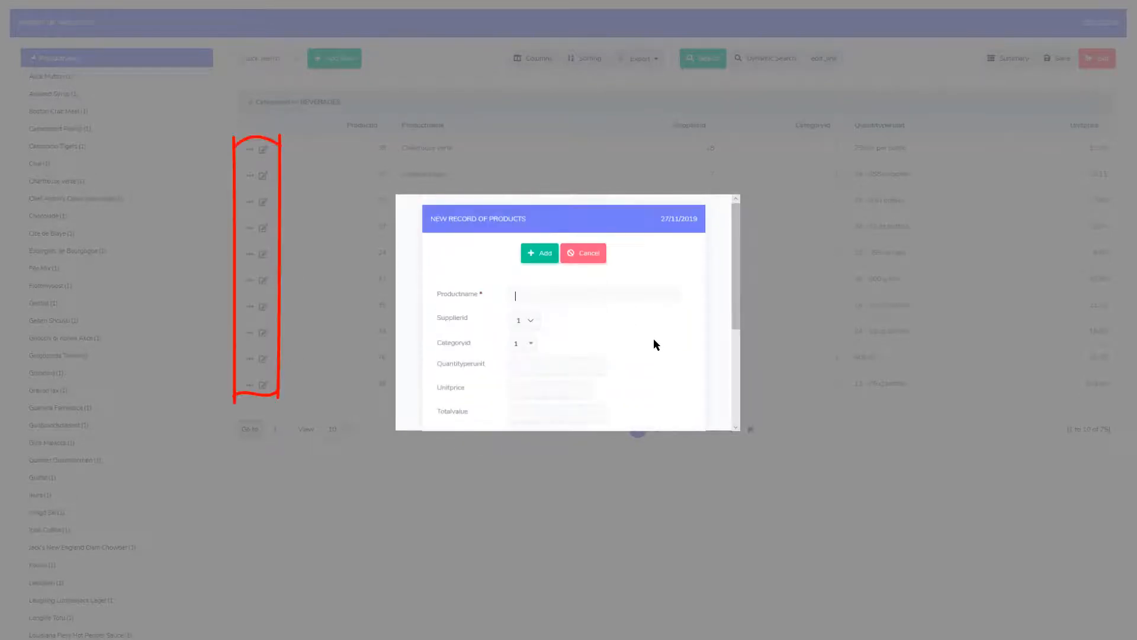
pyautogui.click(583, 254)
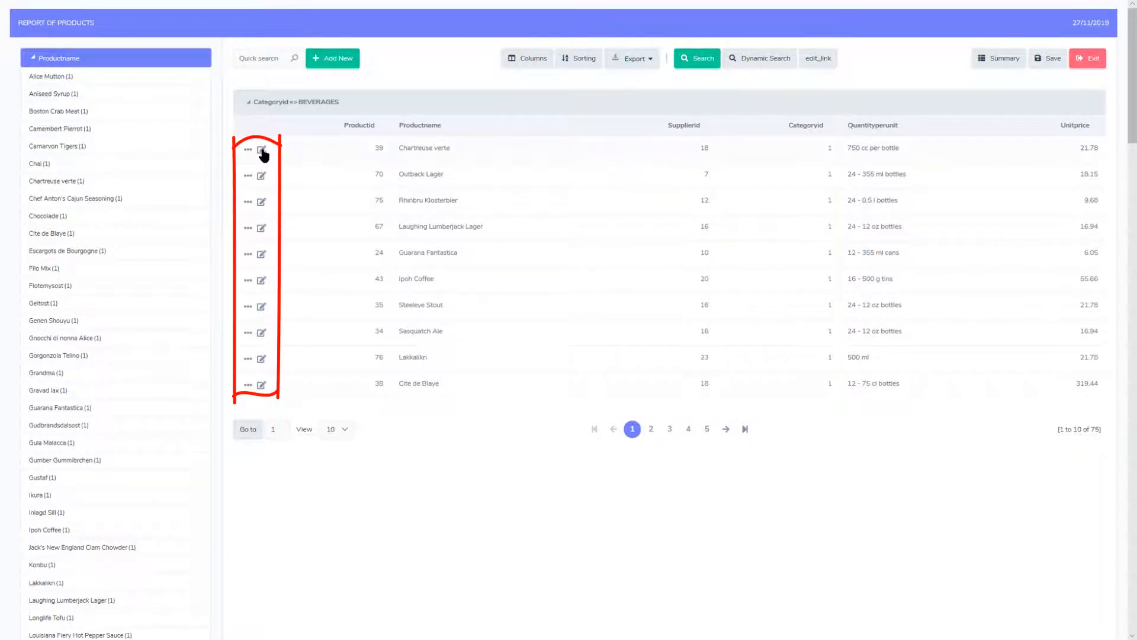
# Examine the edit forms of the Chartreuse verte and Klosterbier products from the grid rows and exit
pyautogui.click(262, 152)
pyautogui.scroll(-1, 660, 365)
pyautogui.scroll(-2, 660, 365)
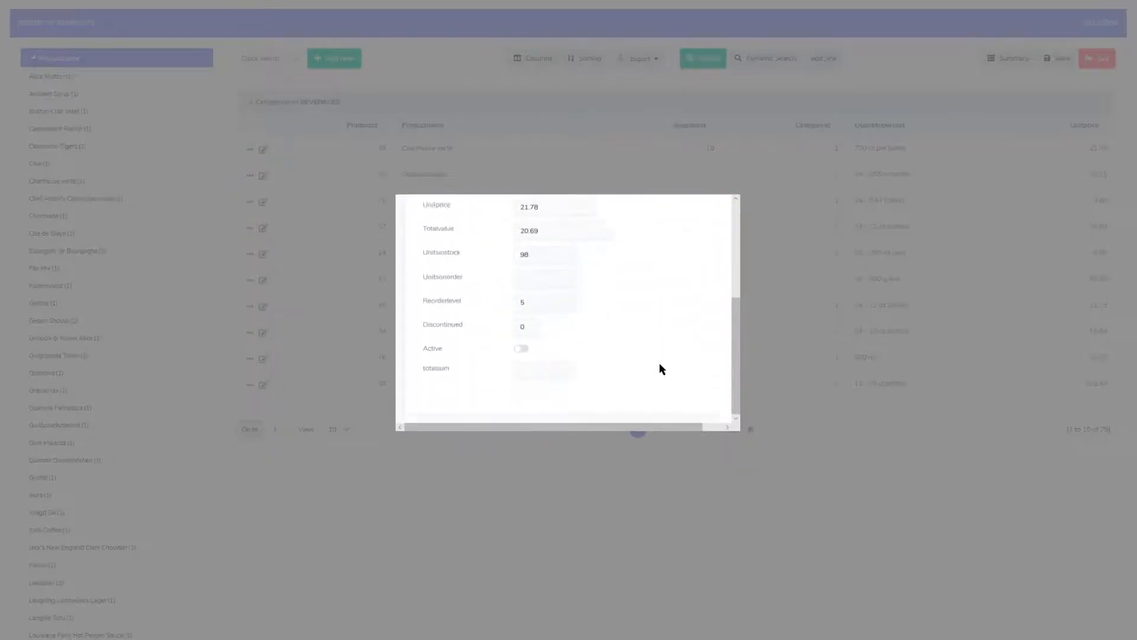
pyautogui.scroll(3, 660, 365)
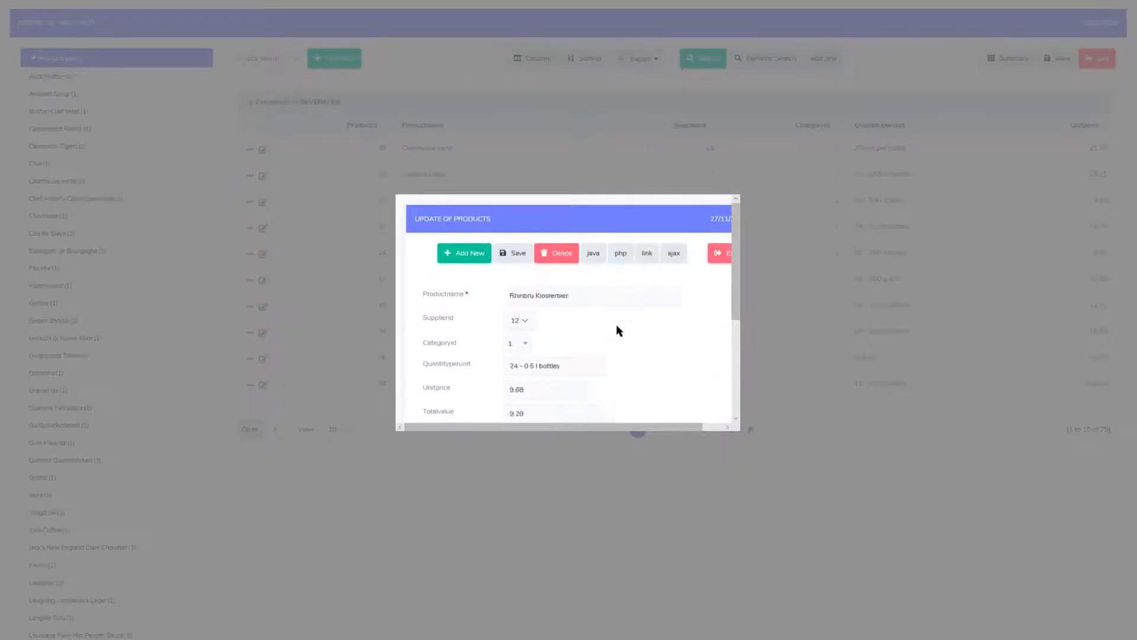
pyautogui.scroll(-3, 625, 330)
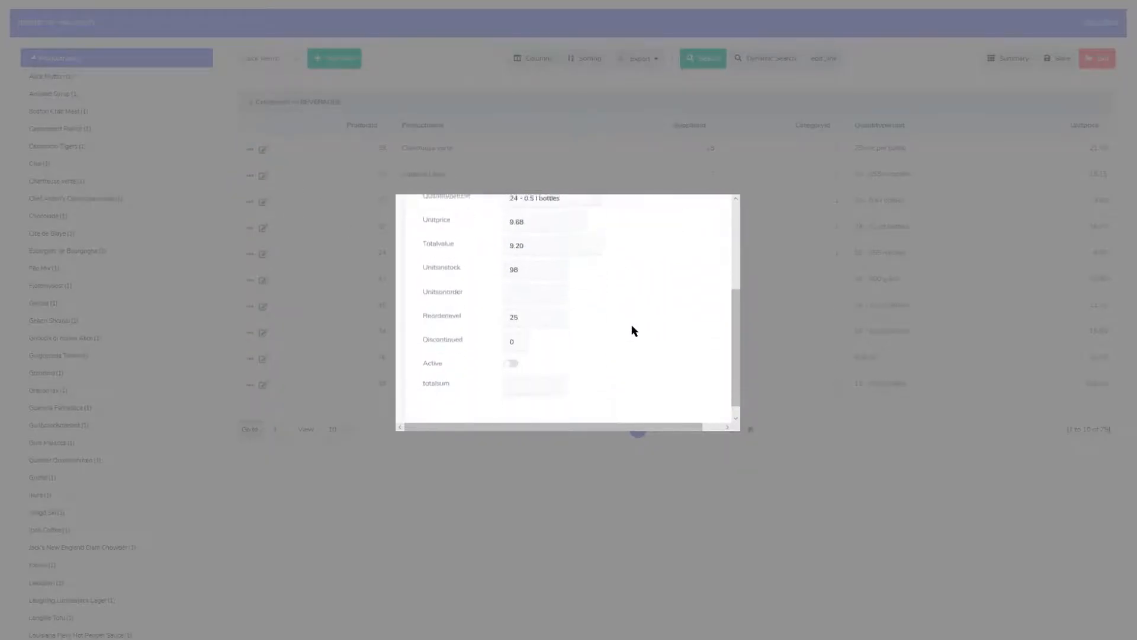
pyautogui.scroll(3, 642, 329)
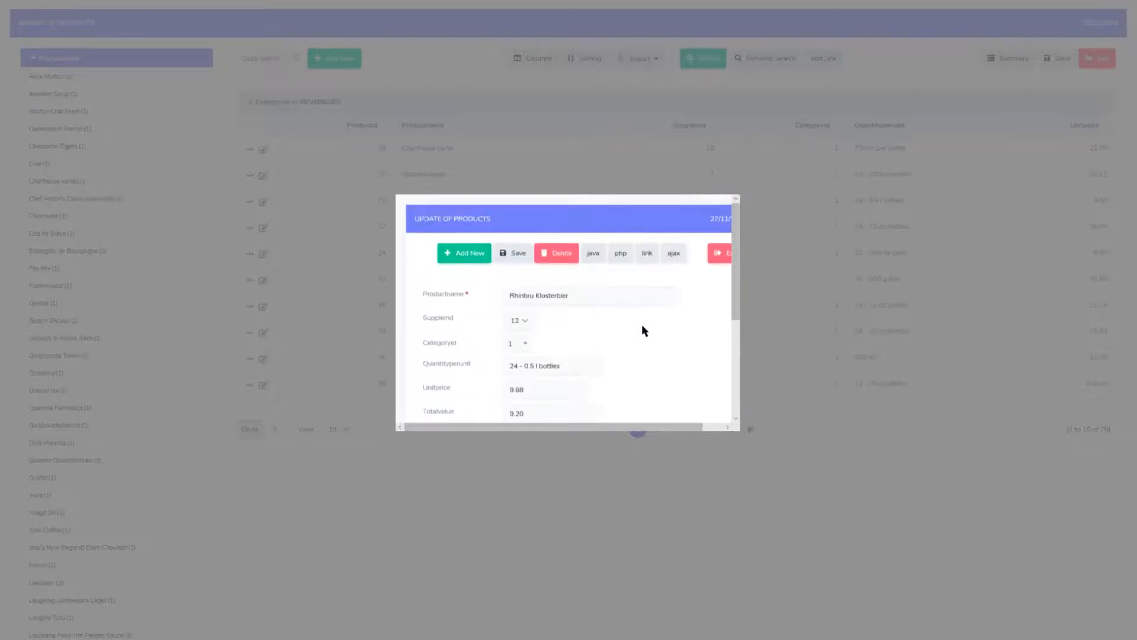
pyautogui.click(719, 252)
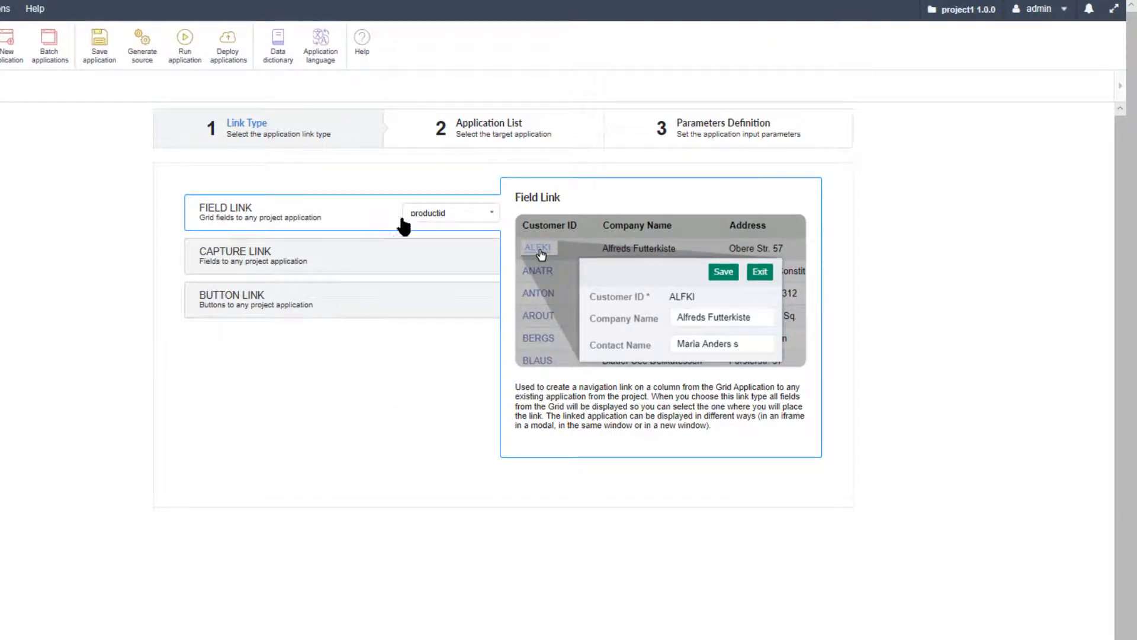
# Create a Field Link on productid that targets form_products and passes the productid field as its parameter
pyautogui.click(492, 214)
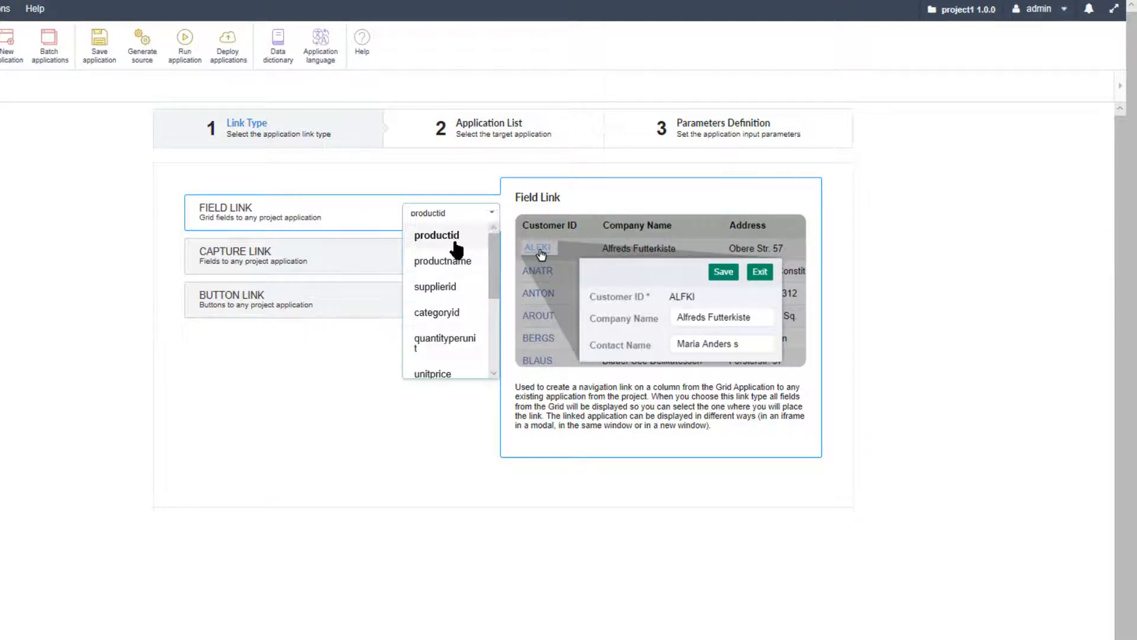
pyautogui.click(457, 237)
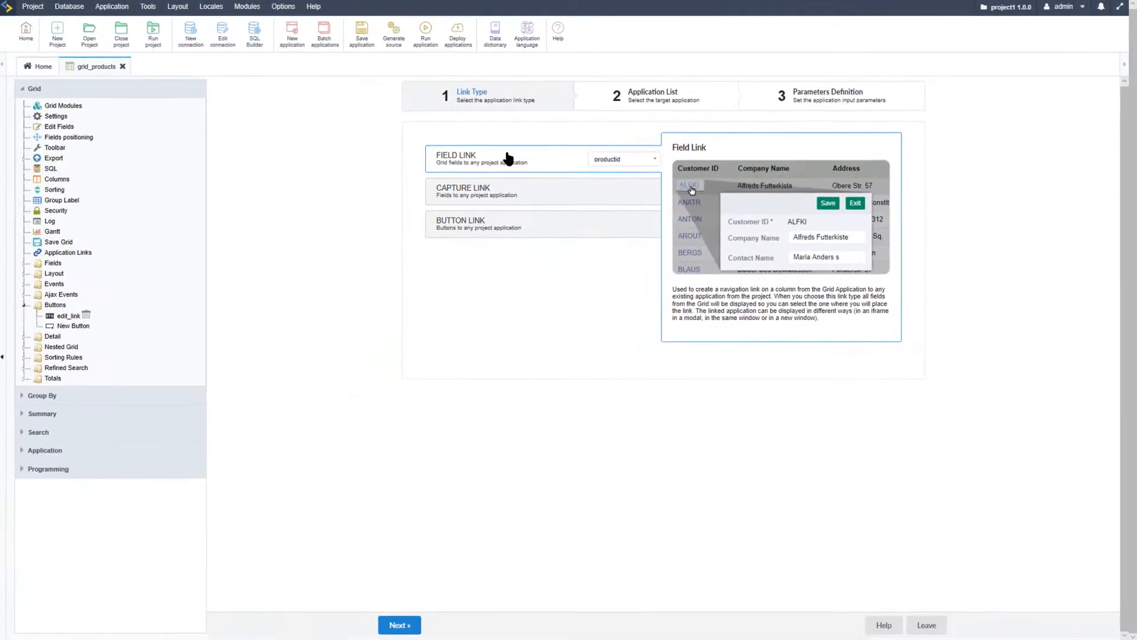
pyautogui.click(401, 624)
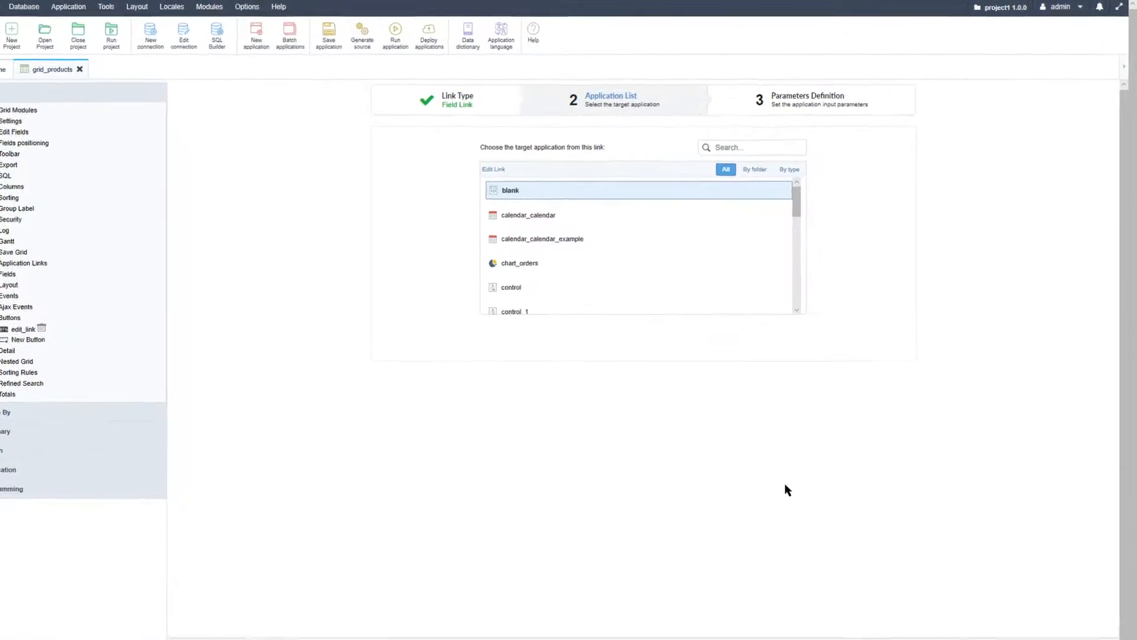
pyautogui.scroll(-3, 658, 244)
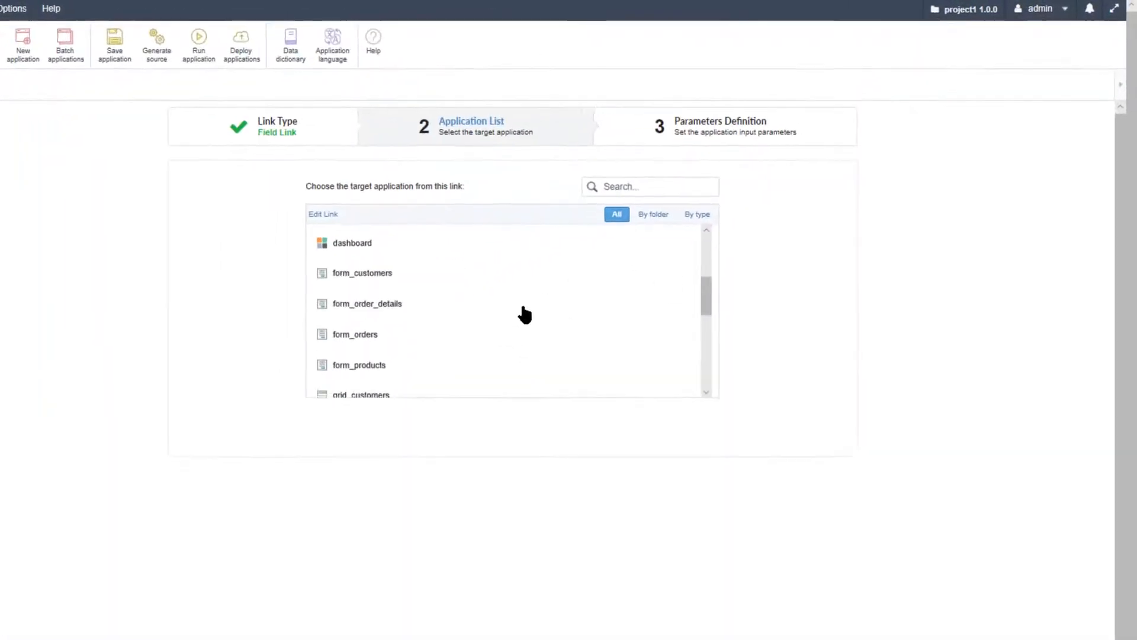
pyautogui.click(332, 283)
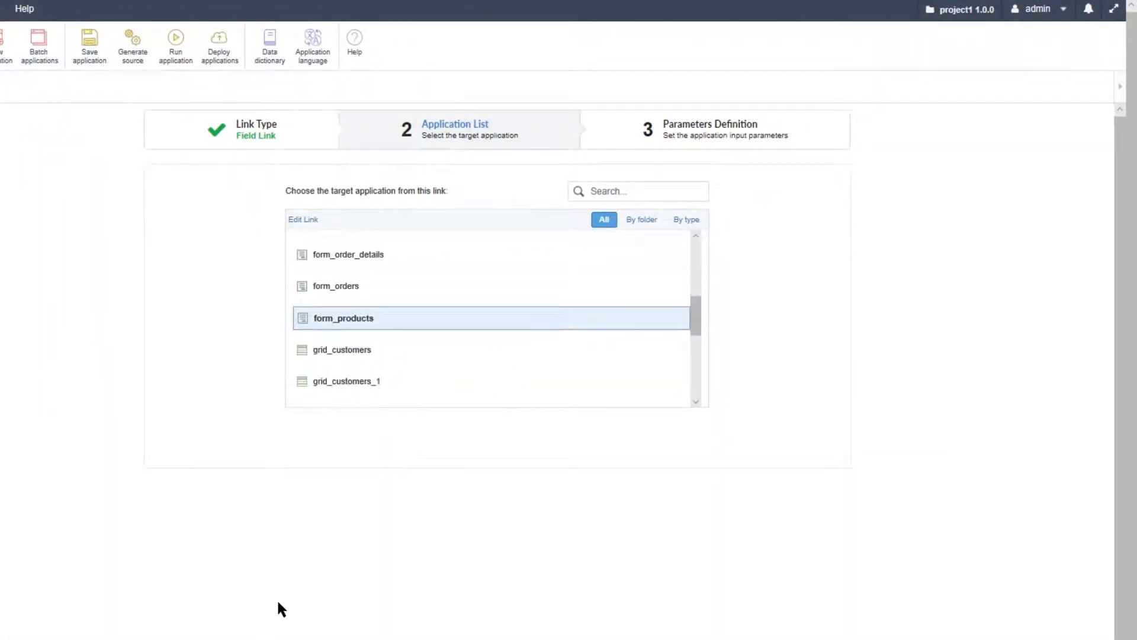
pyautogui.click(276, 598)
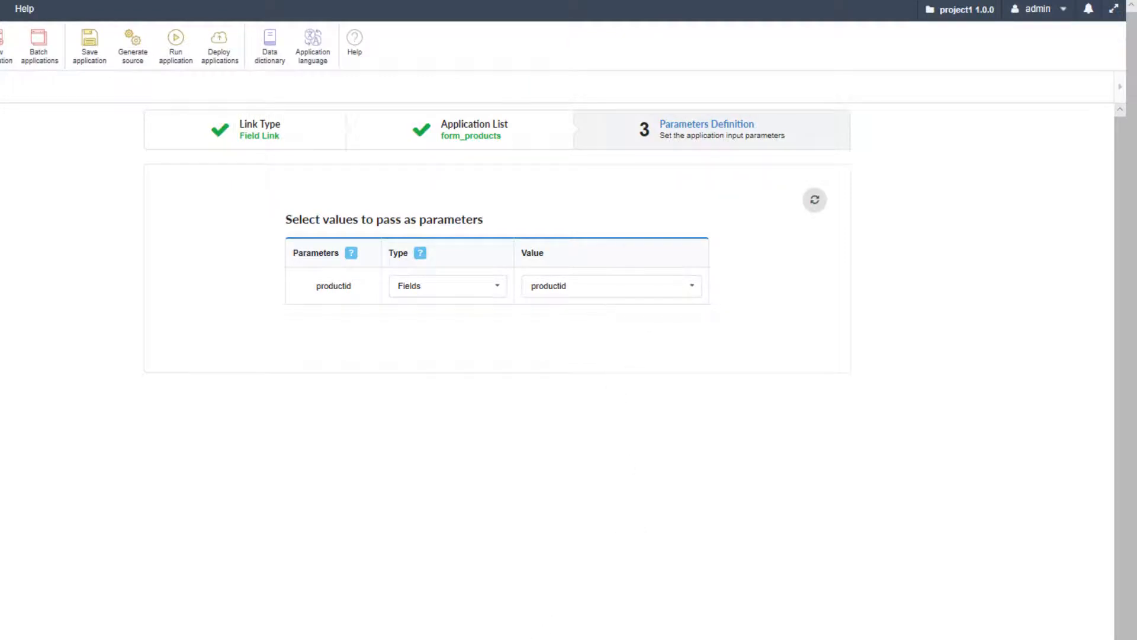
pyautogui.click(394, 623)
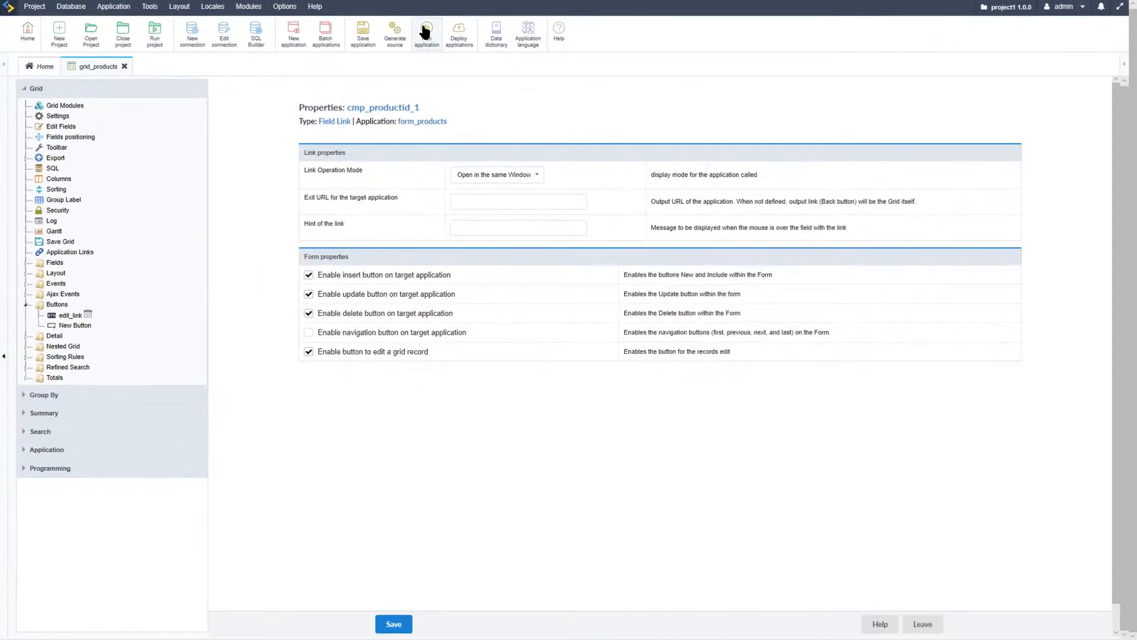
# Run the grid application and test the new product ID link on the Rhinbru Klosterbier row
pyautogui.click(425, 31)
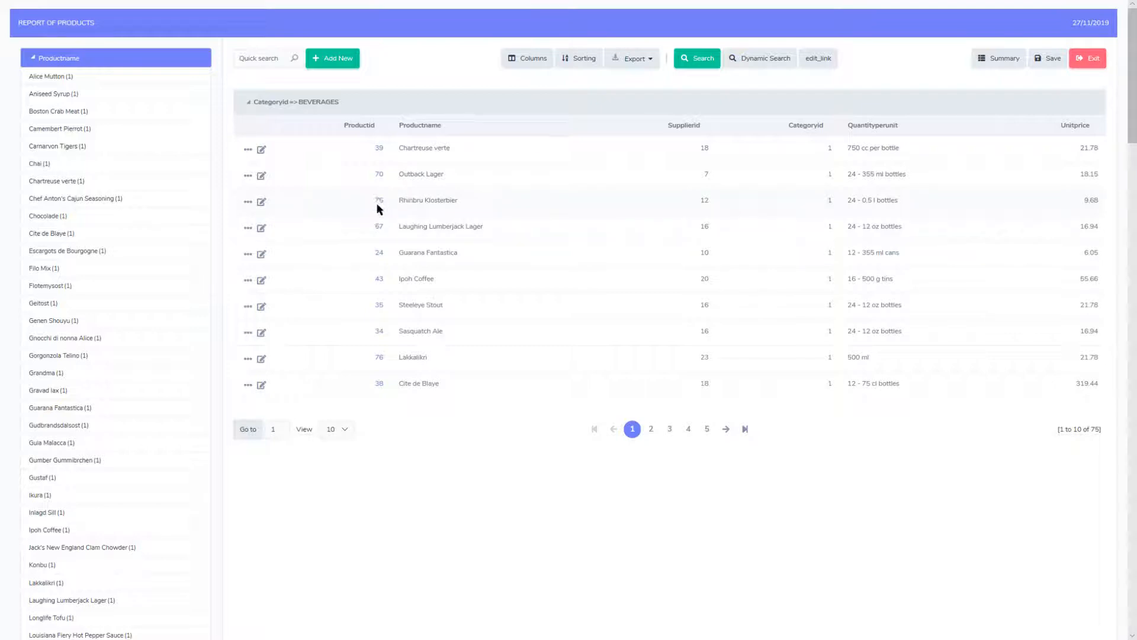
pyautogui.click(379, 205)
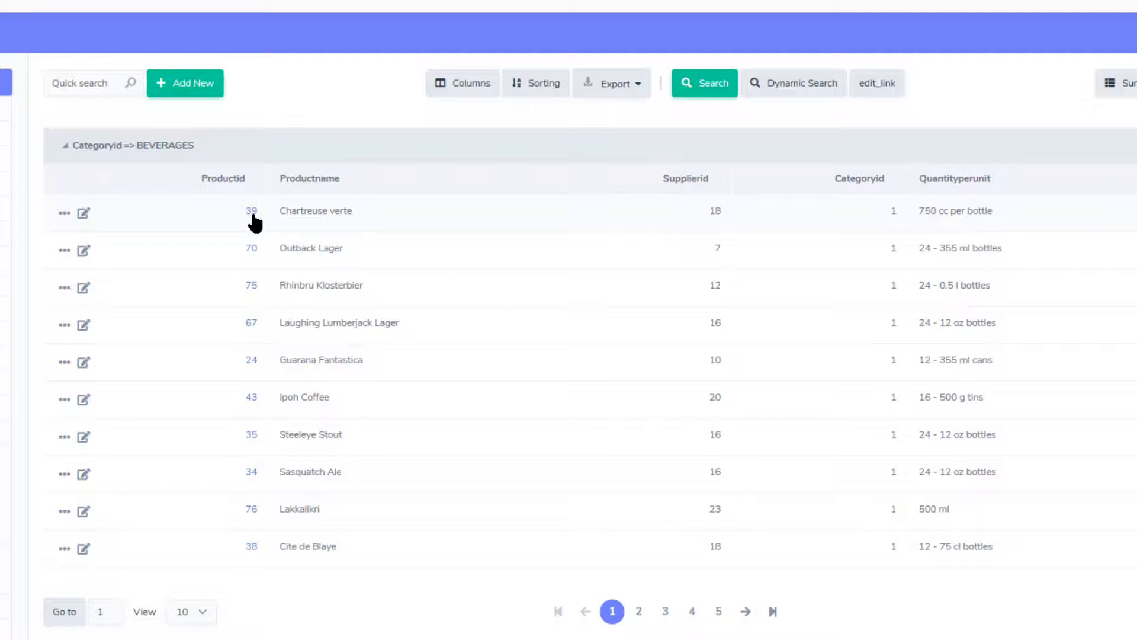
pyautogui.click(887, 91)
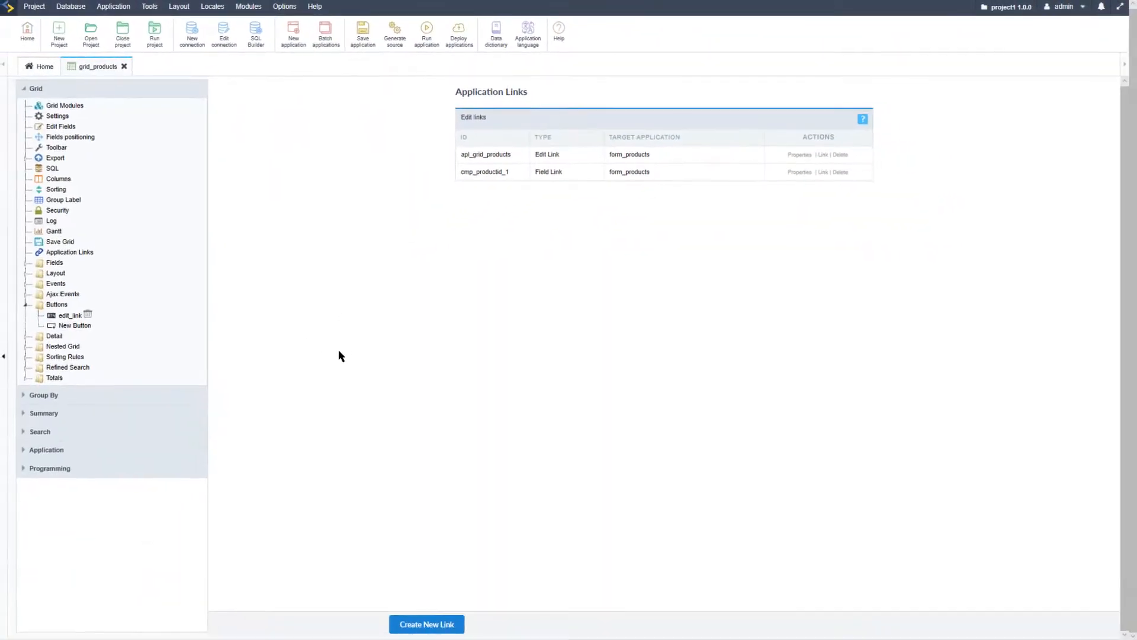
# Examine the grid's application links list, including the Edit Link and Field Link entries and their available actions
pyautogui.click(69, 253)
pyautogui.moveTo(464, 153); pyautogui.dragTo(560, 156)
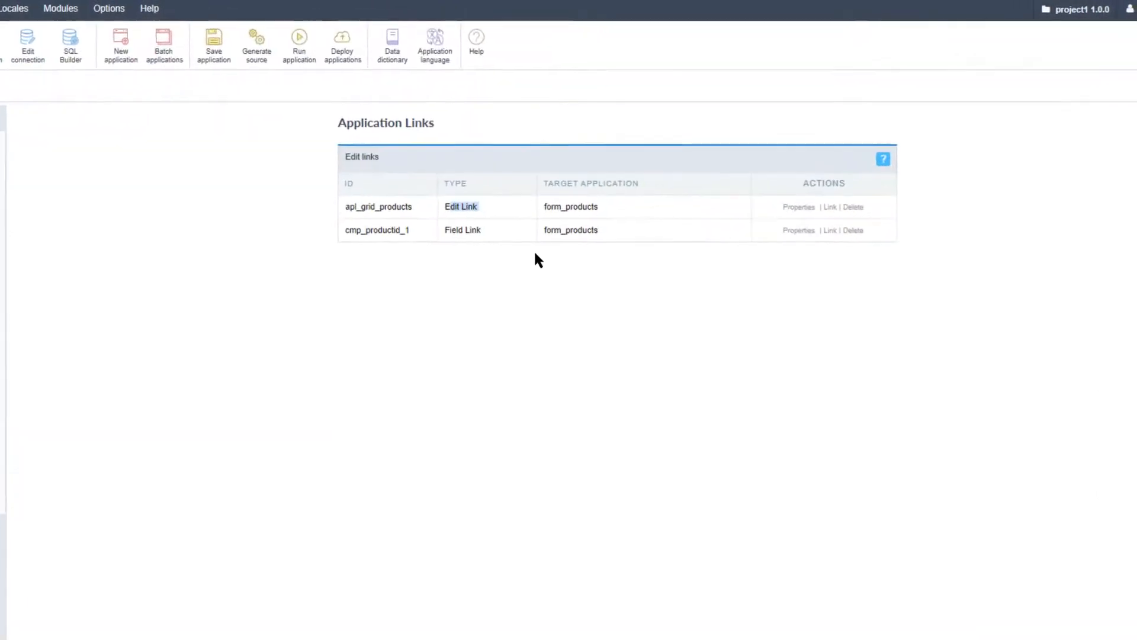
pyautogui.moveTo(598, 206); pyautogui.dragTo(544, 201)
pyautogui.click(686, 332)
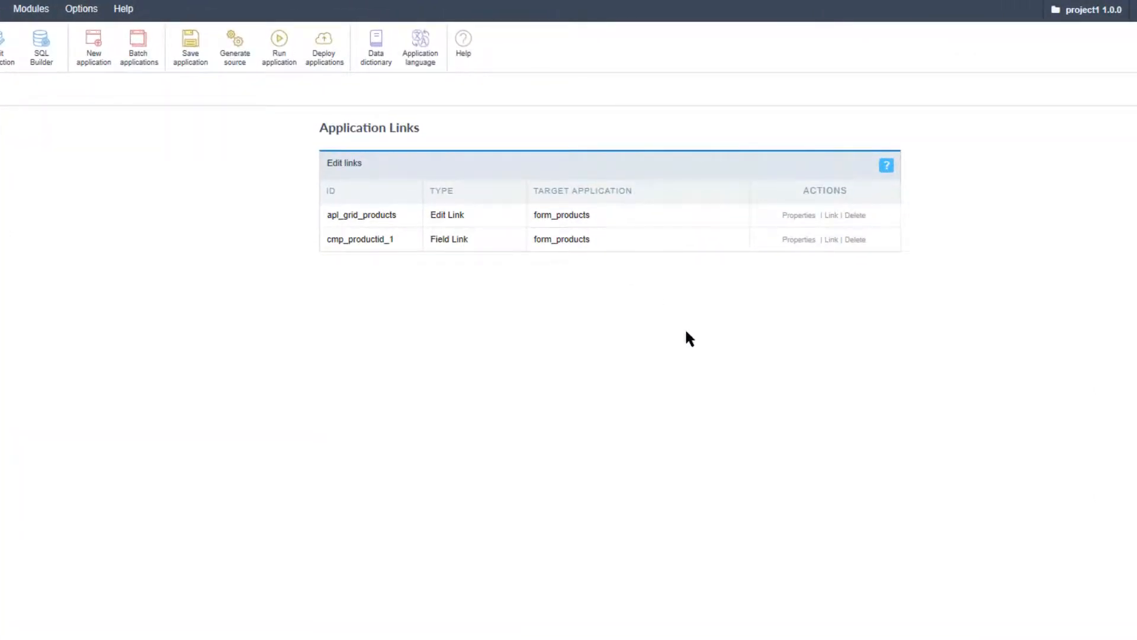
pyautogui.click(831, 215)
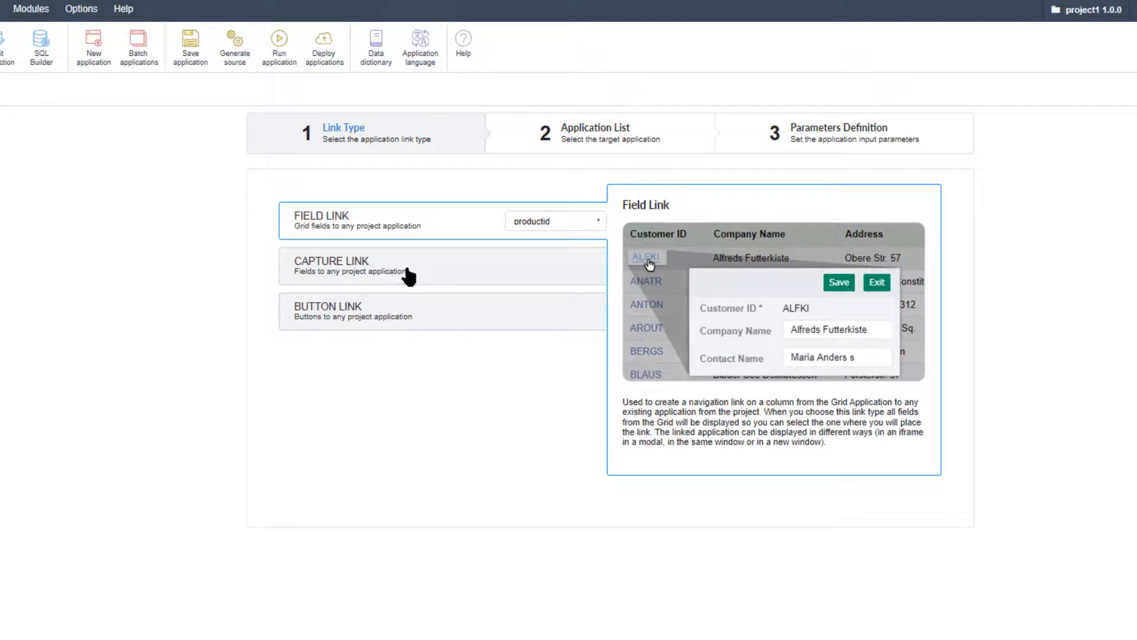
# Start a new Capture Link on the productid field and choose grid_orders as its target application
pyautogui.click(442, 267)
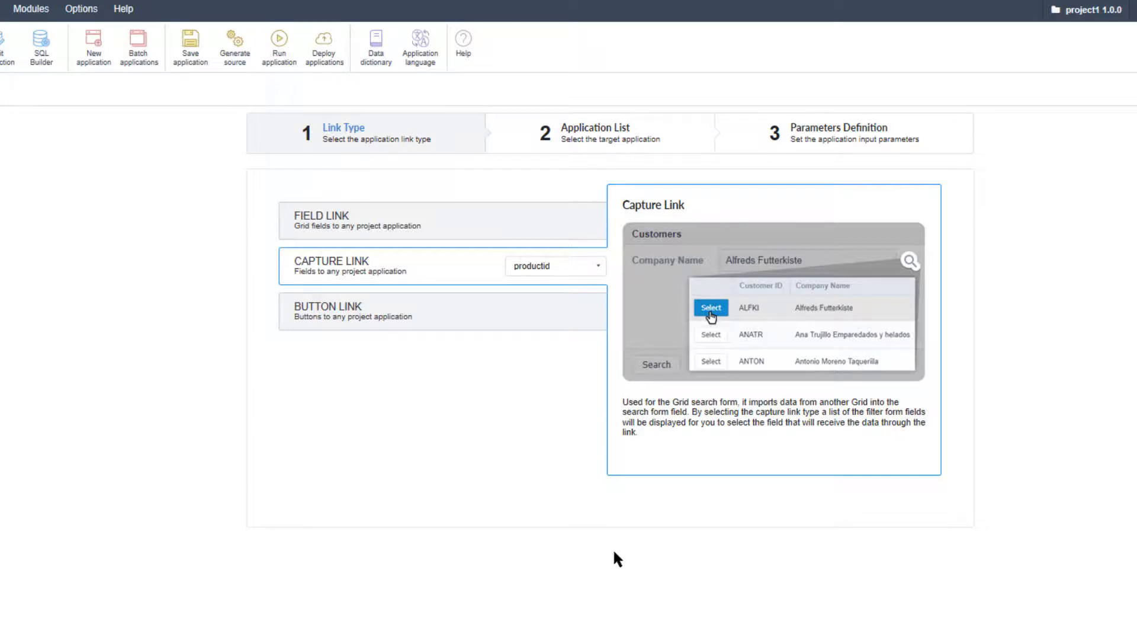
pyautogui.click(589, 266)
pyautogui.click(552, 292)
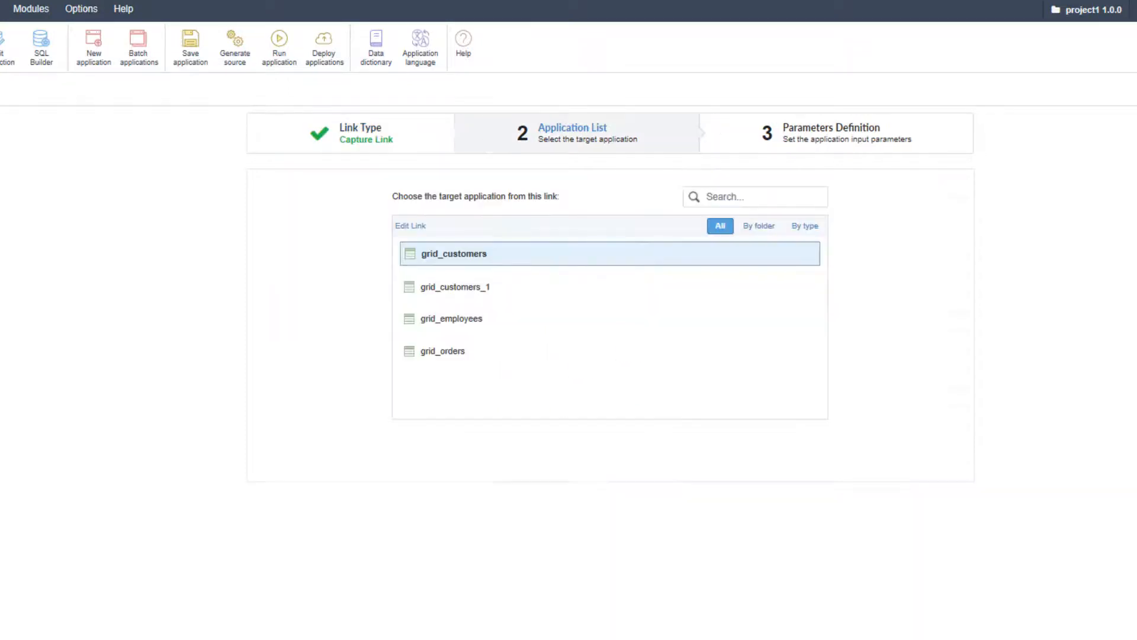
pyautogui.click(449, 354)
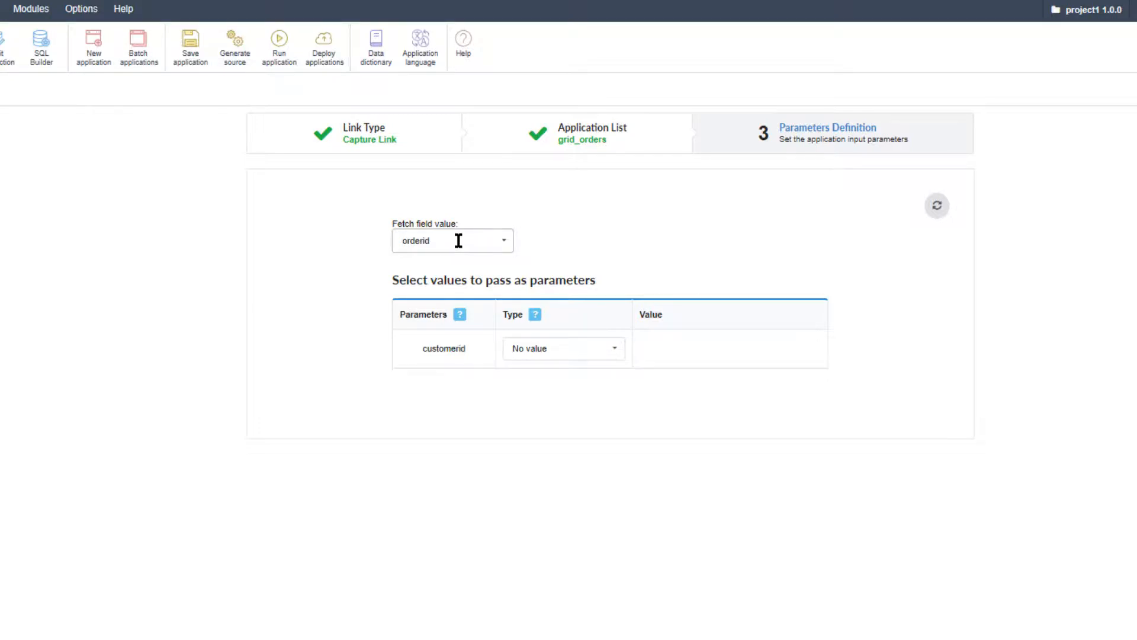
# Set the capture link to fetch customerid with No value for its parameter, and enable modal display
pyautogui.click(592, 348)
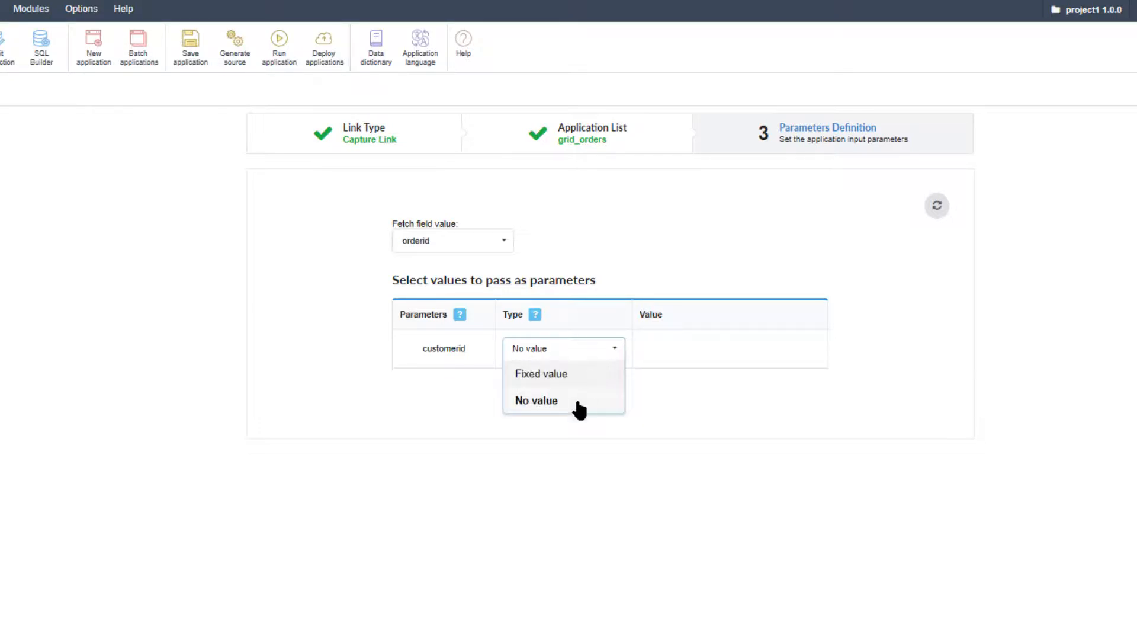
pyautogui.click(556, 405)
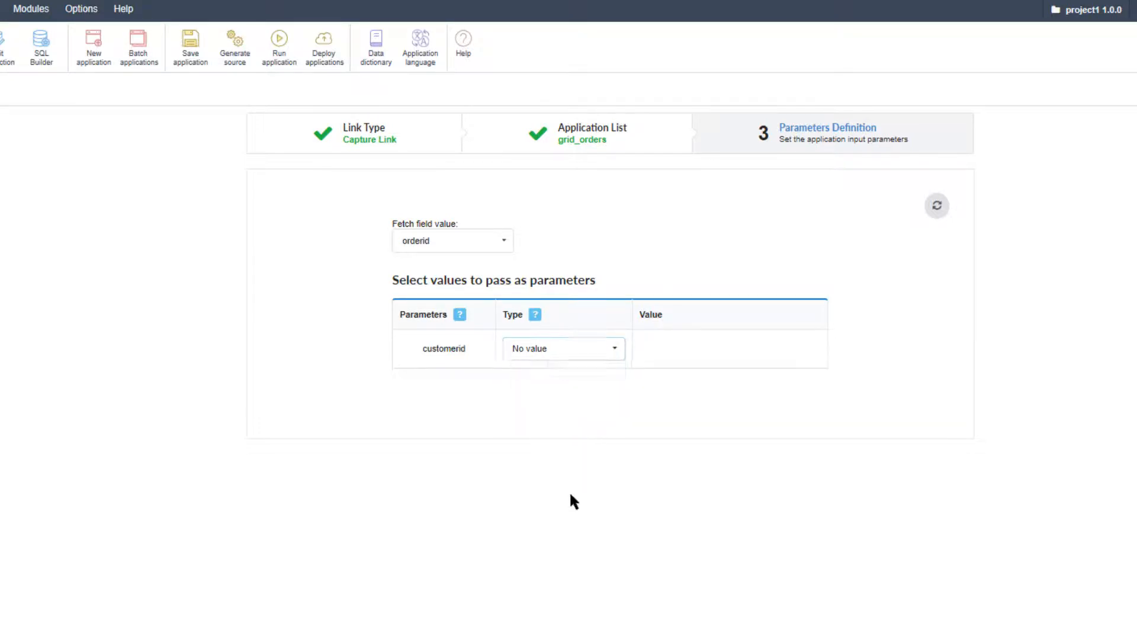
pyautogui.click(499, 241)
pyautogui.click(481, 292)
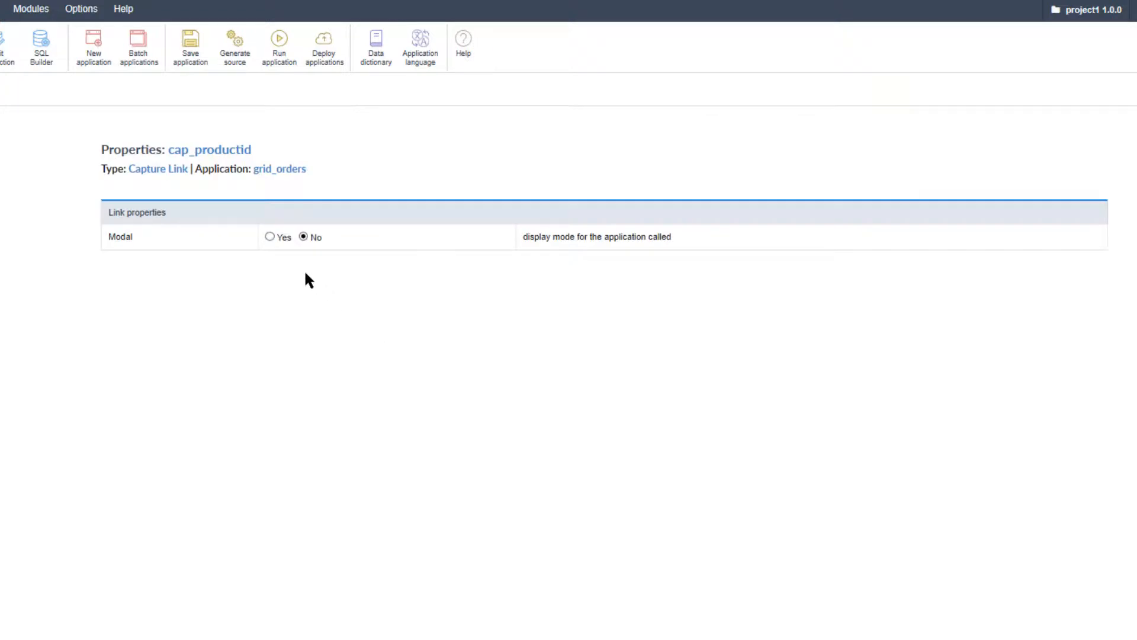
pyautogui.click(270, 237)
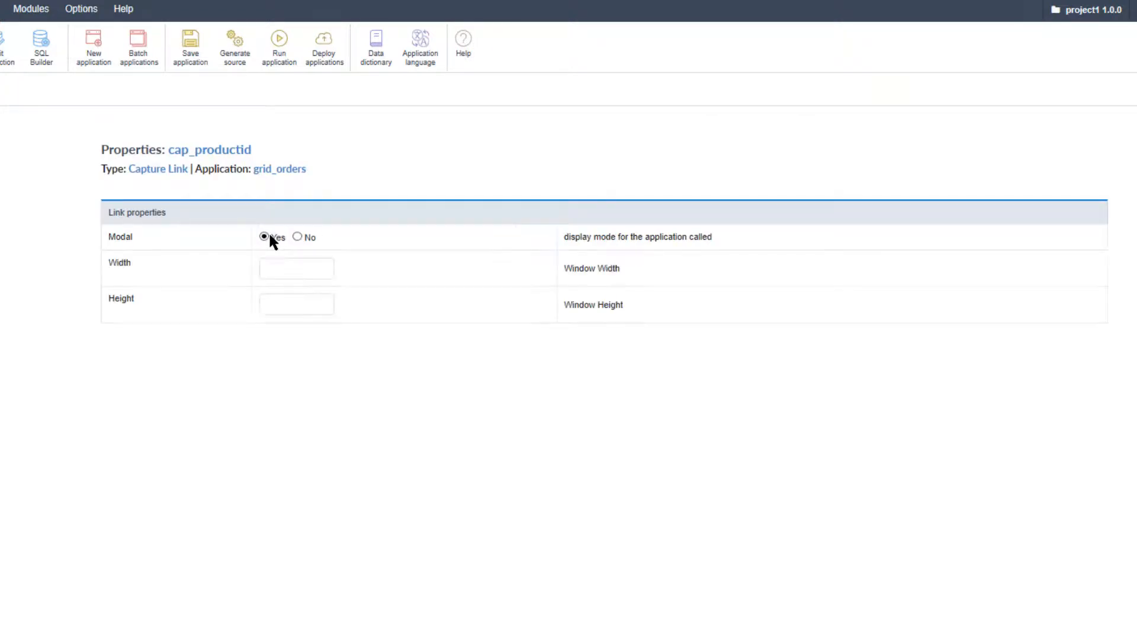
pyautogui.click(281, 271)
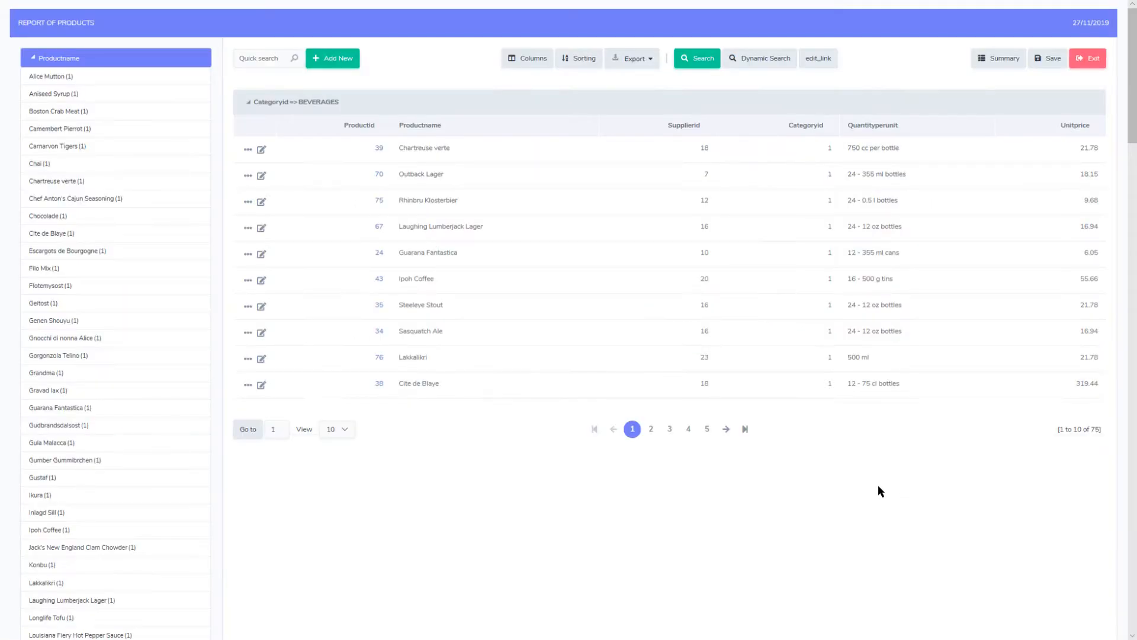
# Test the capture link from the products search form by selecting order 10,411 to fill the Productid filter
pyautogui.click(696, 59)
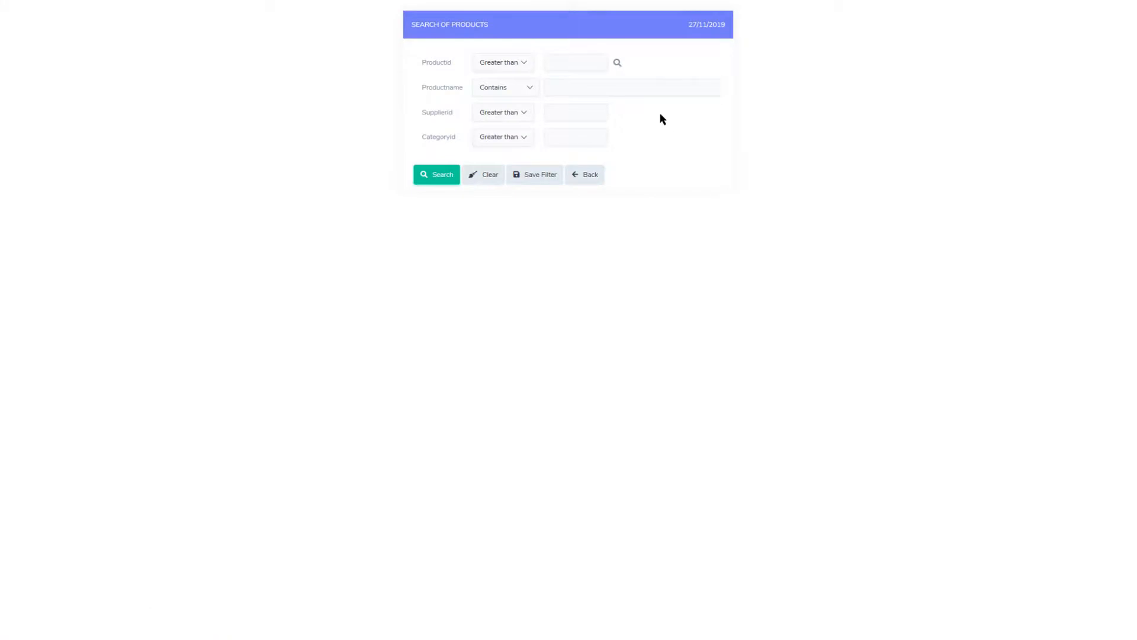
pyautogui.click(618, 63)
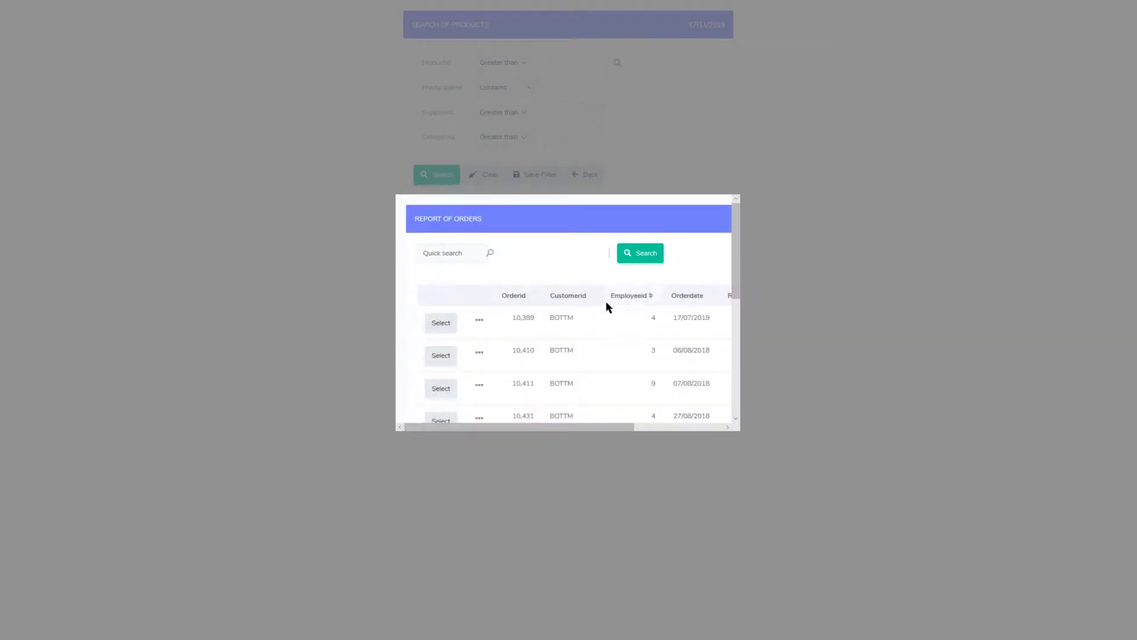
pyautogui.scroll(-1, 610, 339)
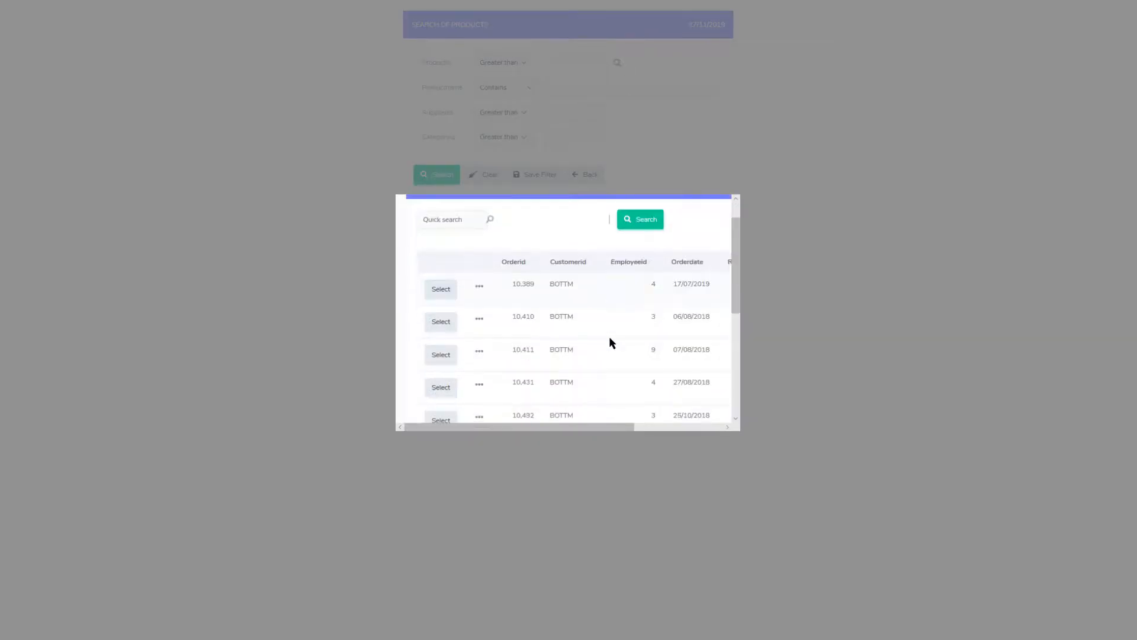
pyautogui.scroll(-1, 612, 342)
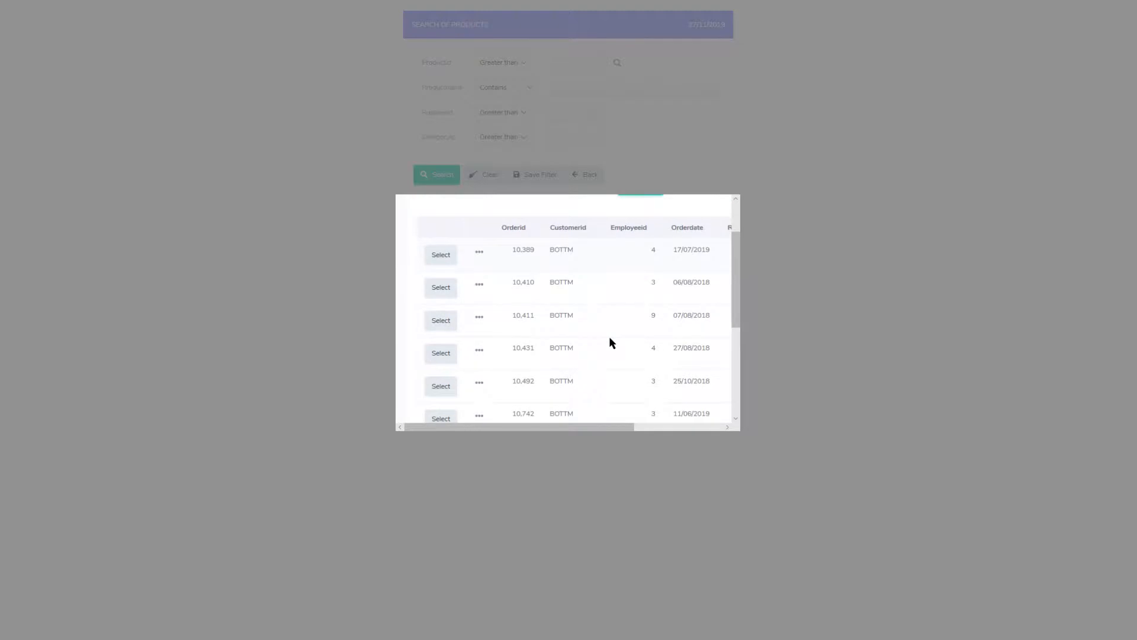
pyautogui.scroll(1, 610, 340)
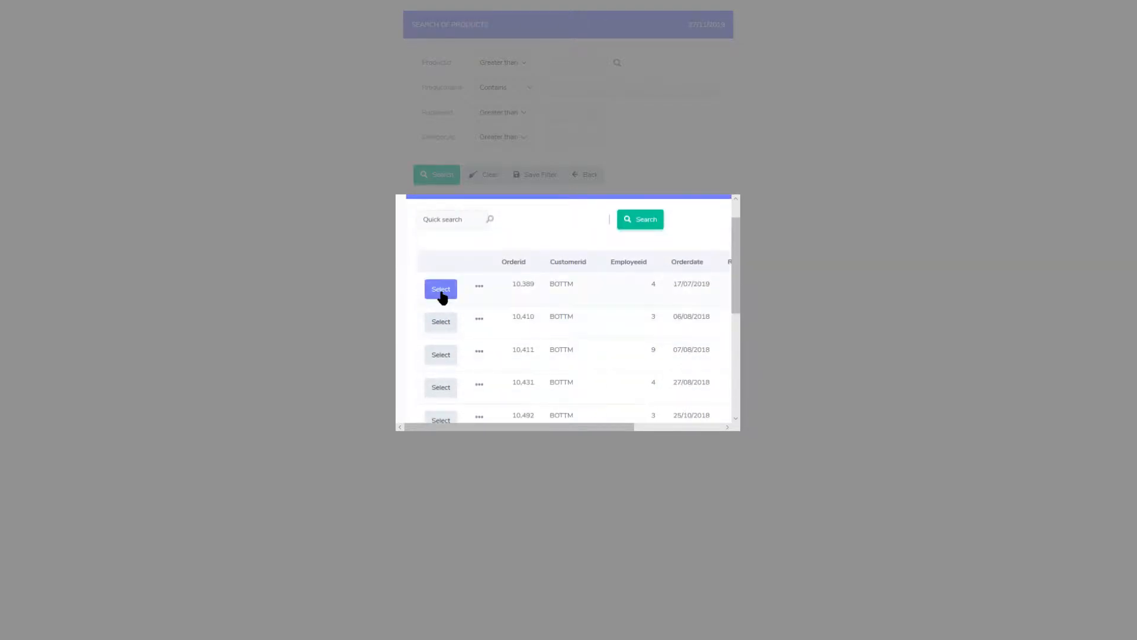
pyautogui.scroll(-1, 441, 296)
pyautogui.scroll(-1, 440, 299)
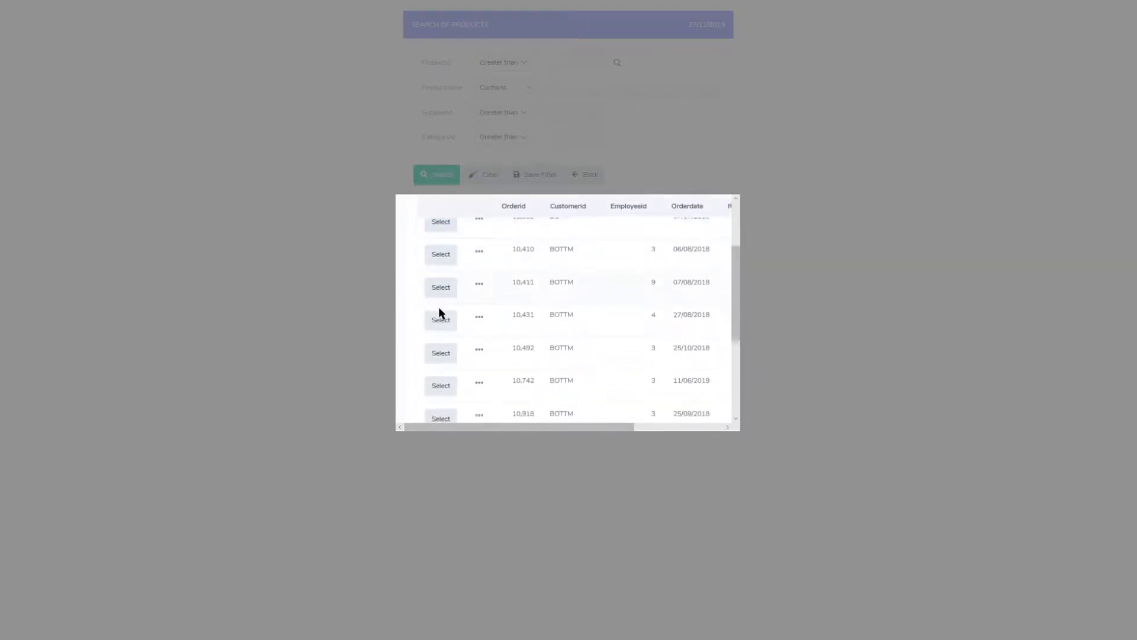
pyautogui.click(441, 287)
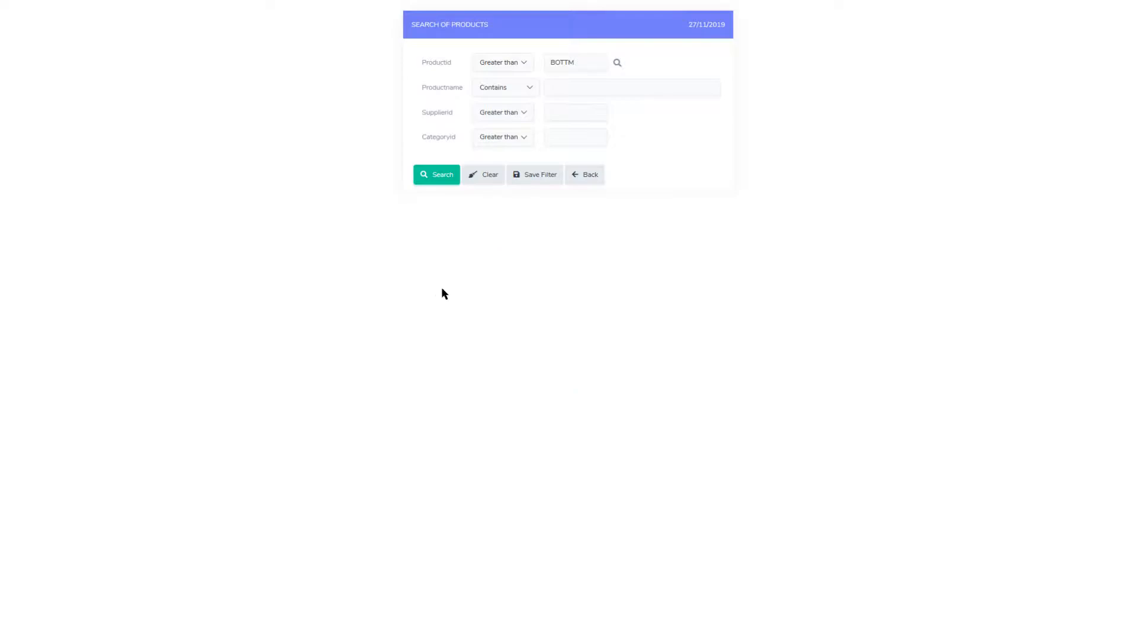
pyautogui.click(583, 61)
pyautogui.doubleClick(601, 58)
pyautogui.click(668, 64)
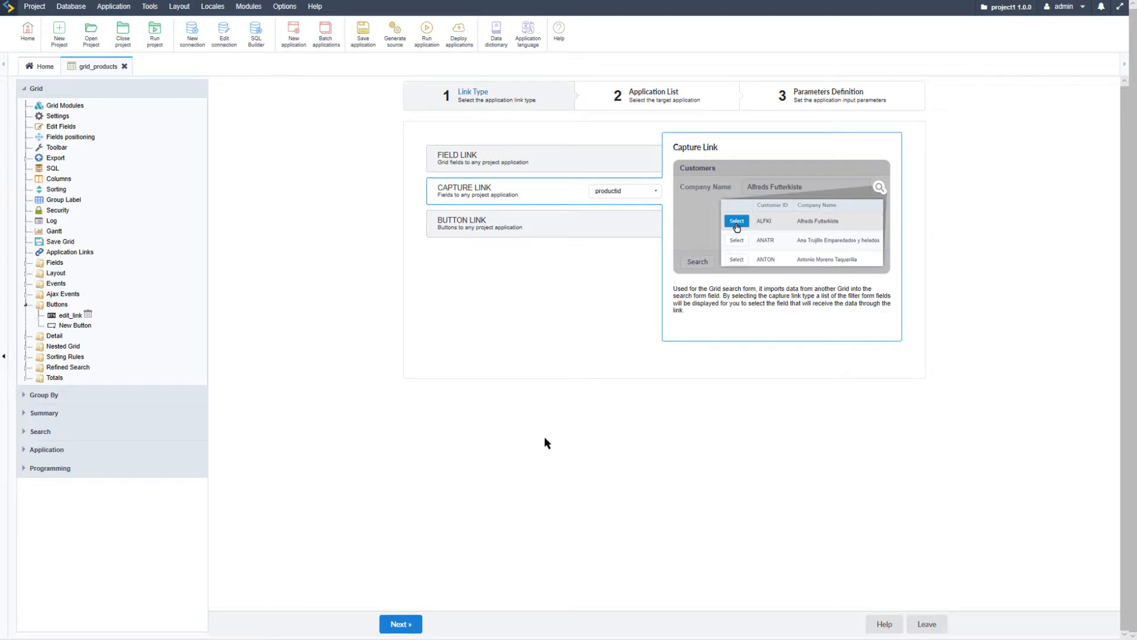
# Set up a new Button Link on the edit_link button and choose form_order_details as its target application
pyautogui.click(549, 234)
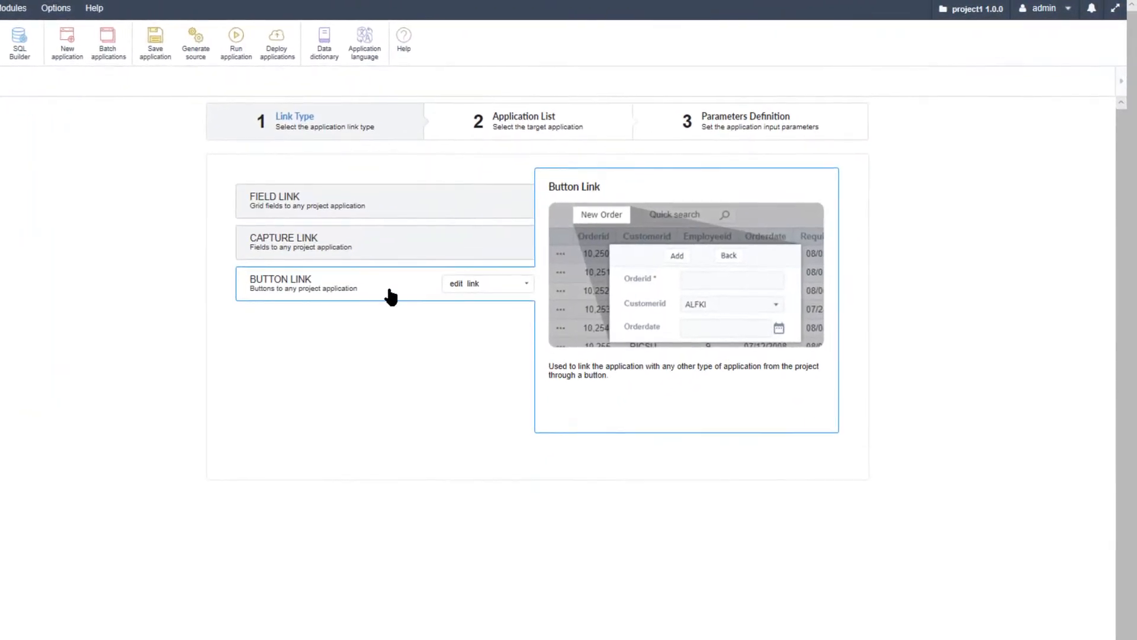
pyautogui.click(525, 285)
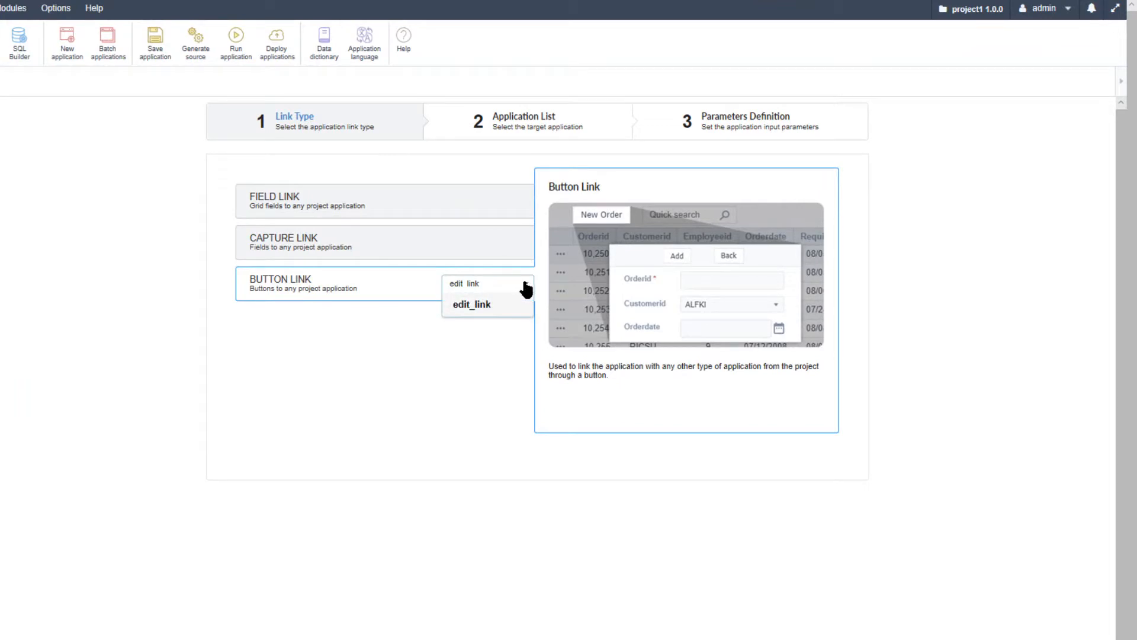
pyautogui.click(465, 306)
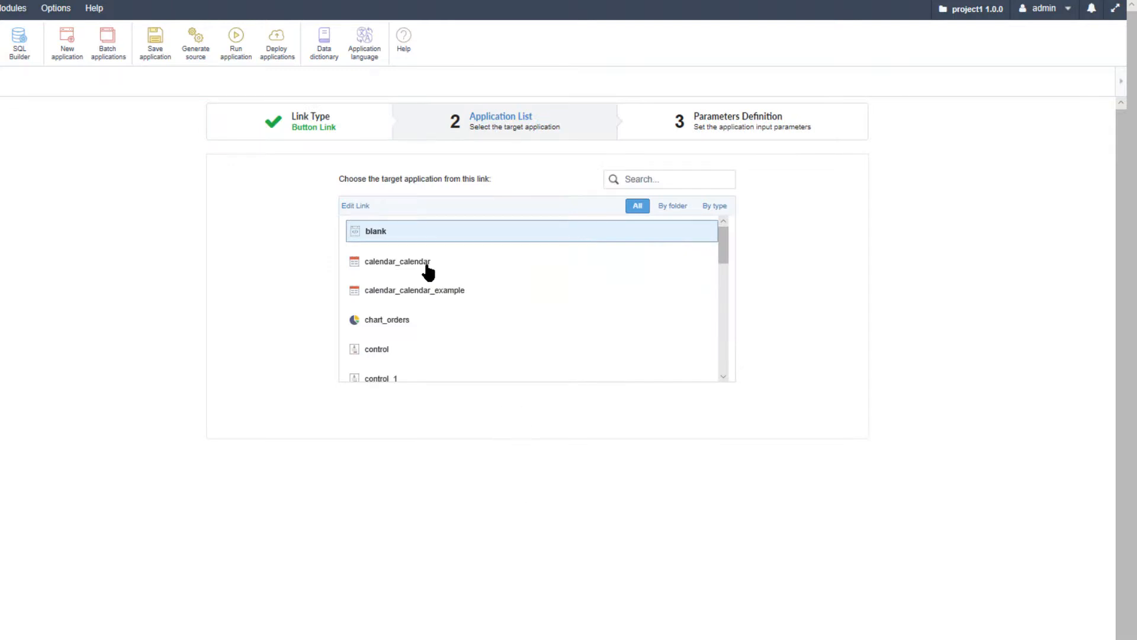
pyautogui.scroll(-2, 435, 274)
pyautogui.scroll(-1, 434, 276)
pyautogui.scroll(-2, 432, 278)
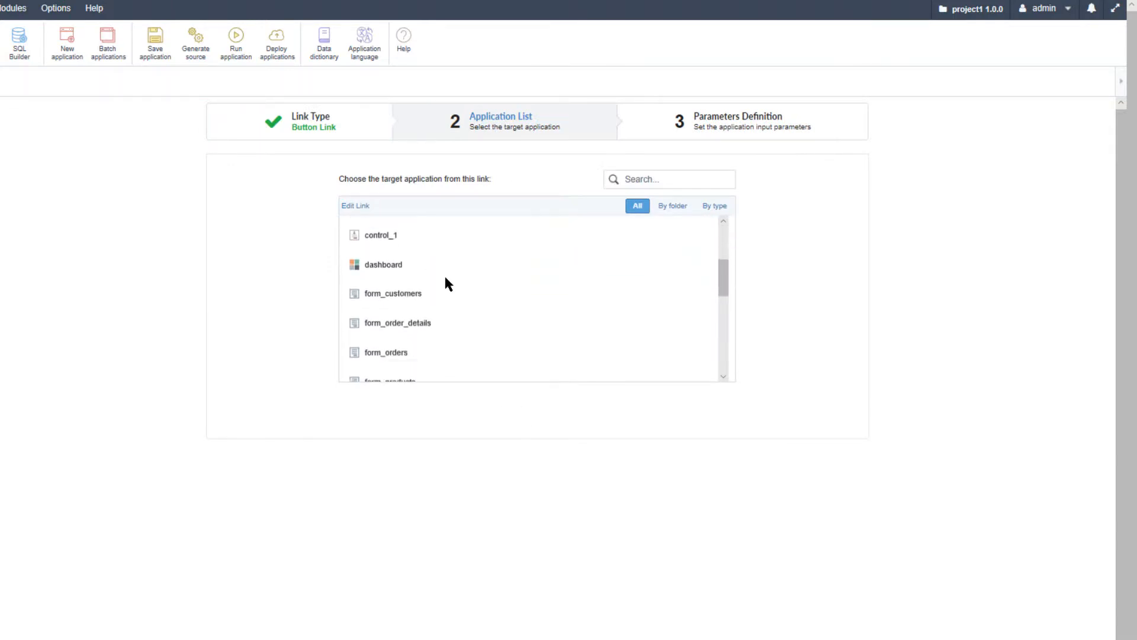
pyautogui.scroll(-1, 450, 292)
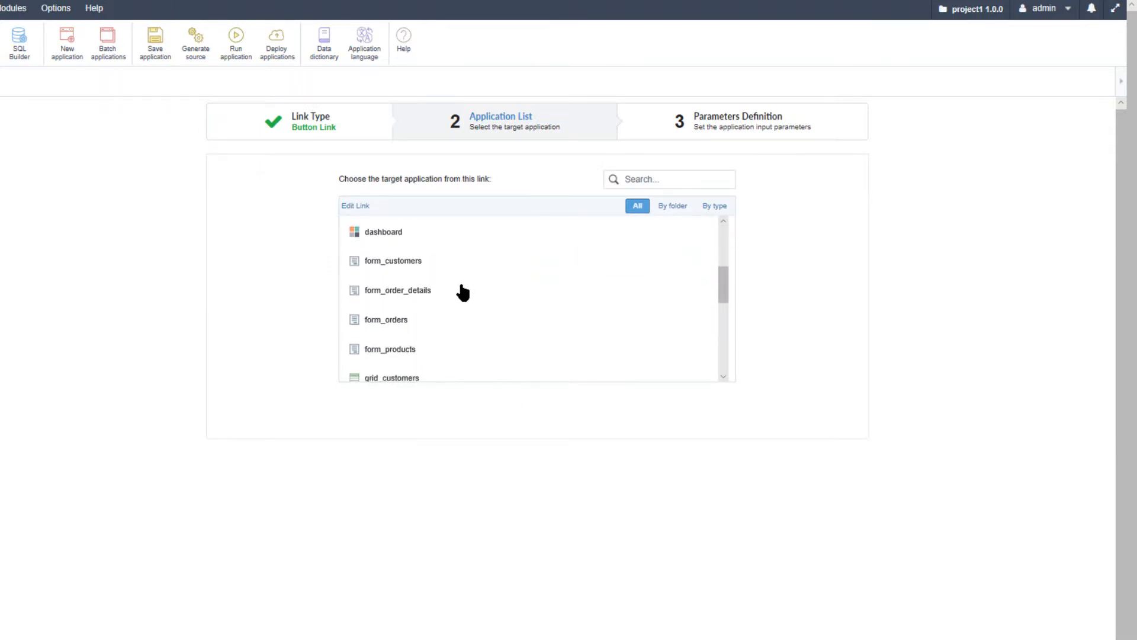
pyautogui.click(392, 292)
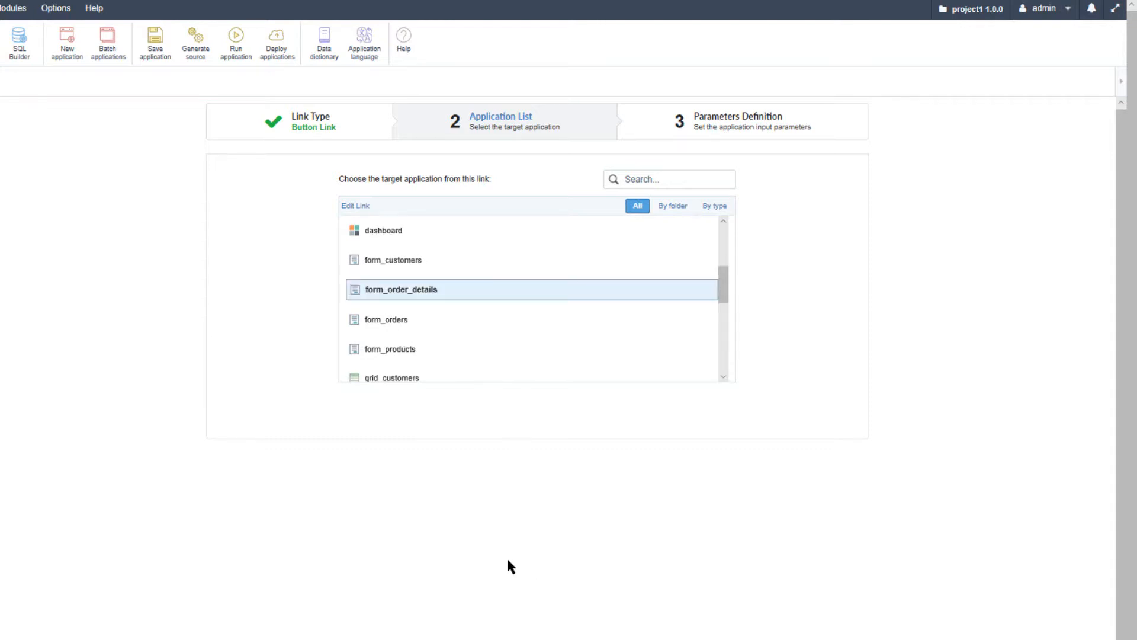
# Keep No value for the orderdetailsid parameter, set the button link's operation mode to Modal, and save the link
pyautogui.click(362, 637)
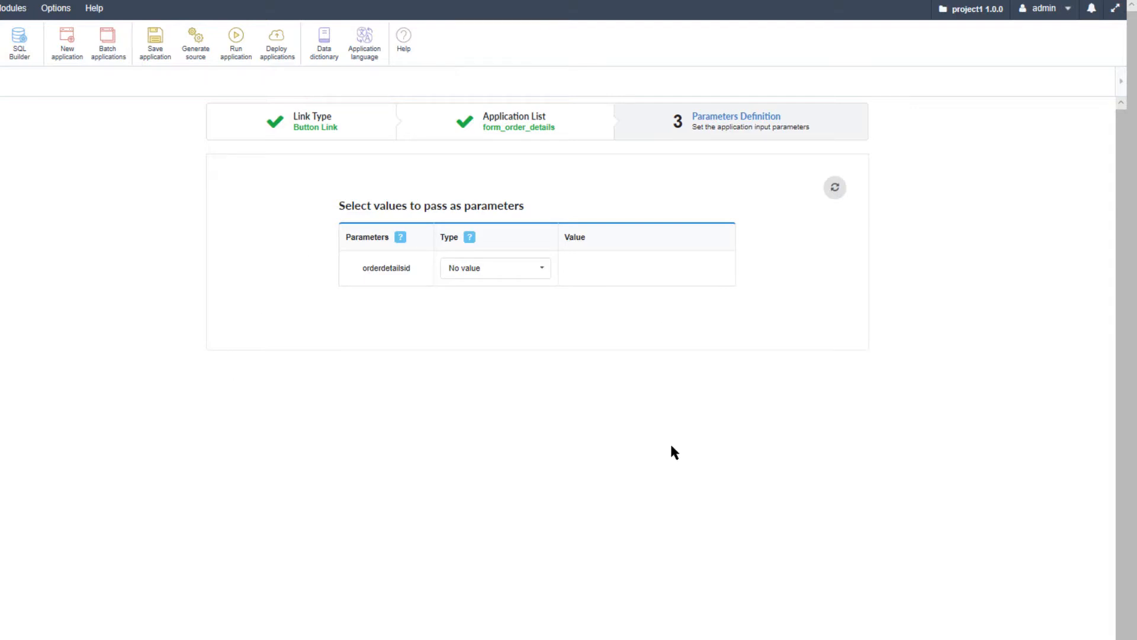
pyautogui.click(543, 268)
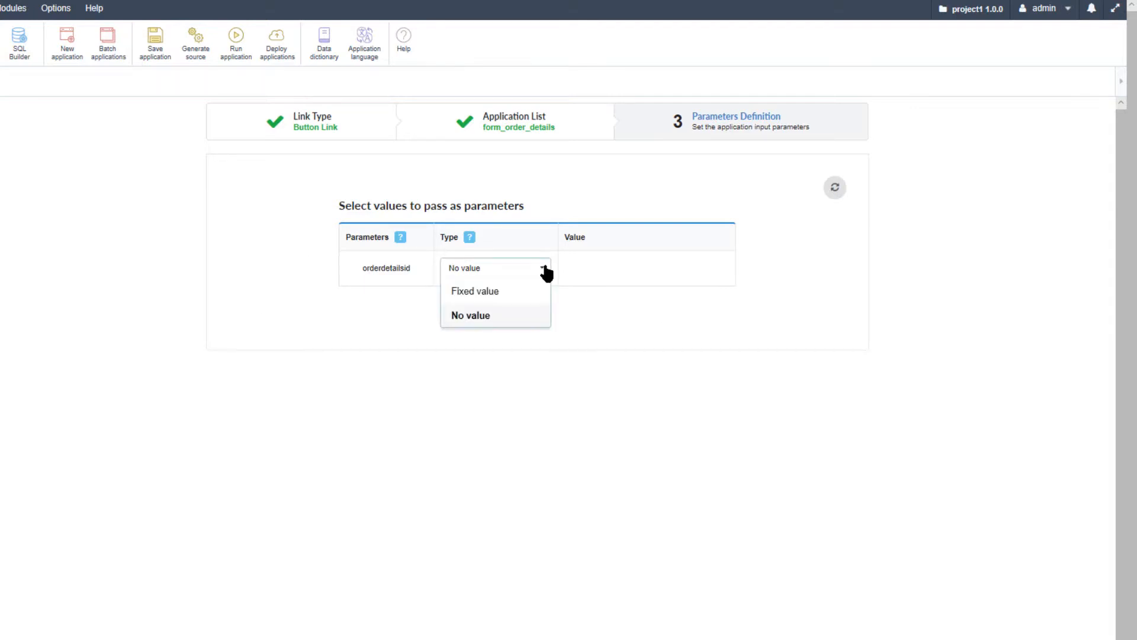
pyautogui.click(545, 271)
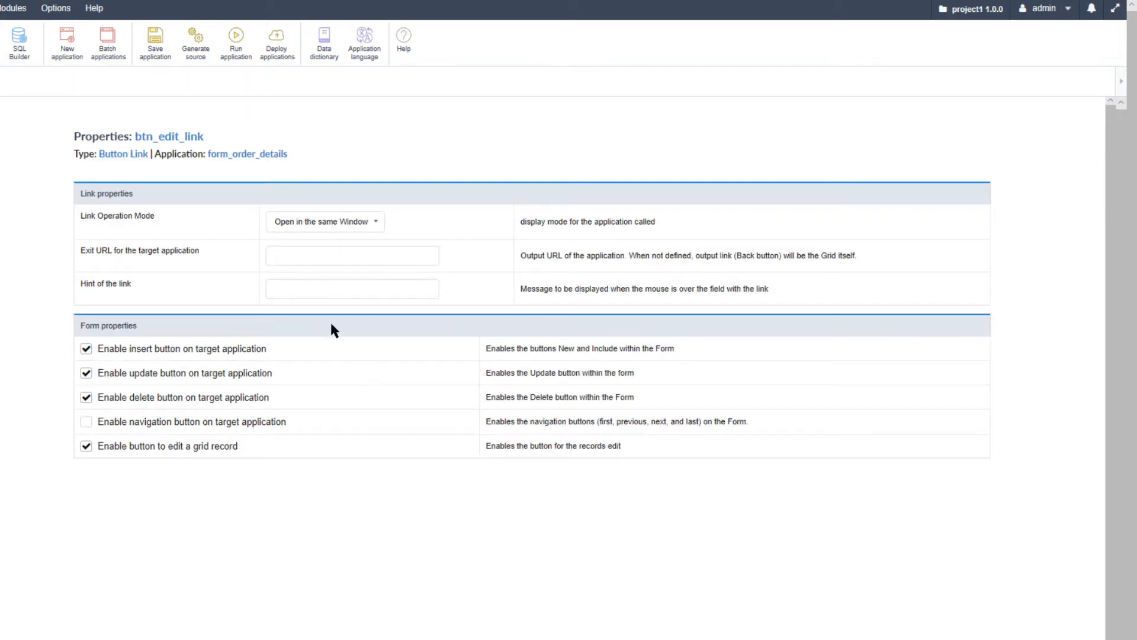
pyautogui.click(375, 222)
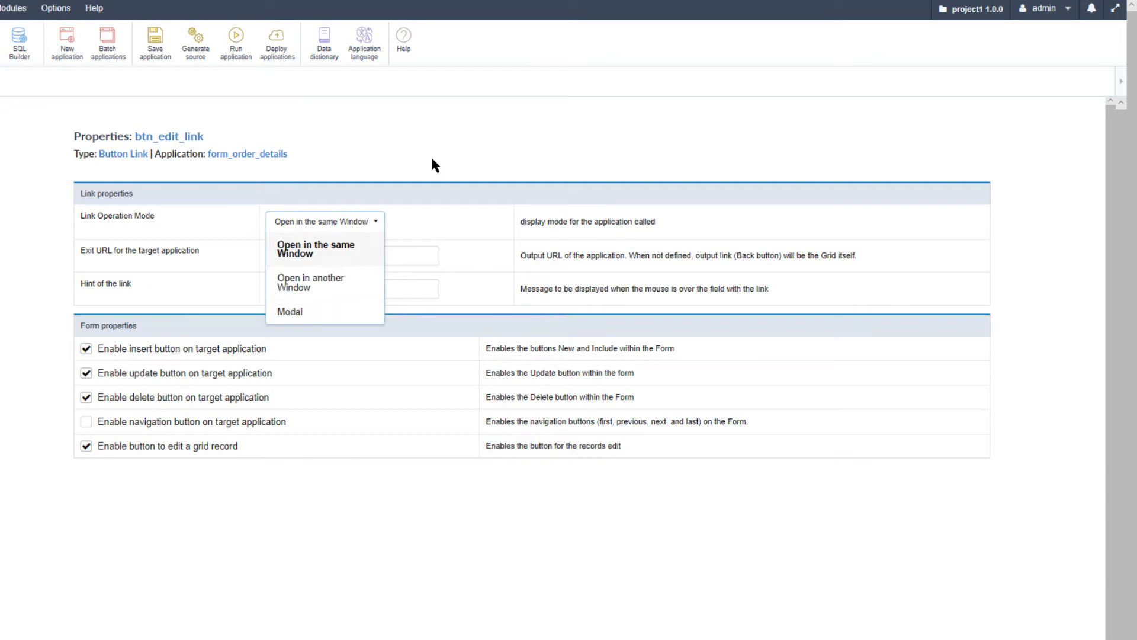
pyautogui.click(314, 317)
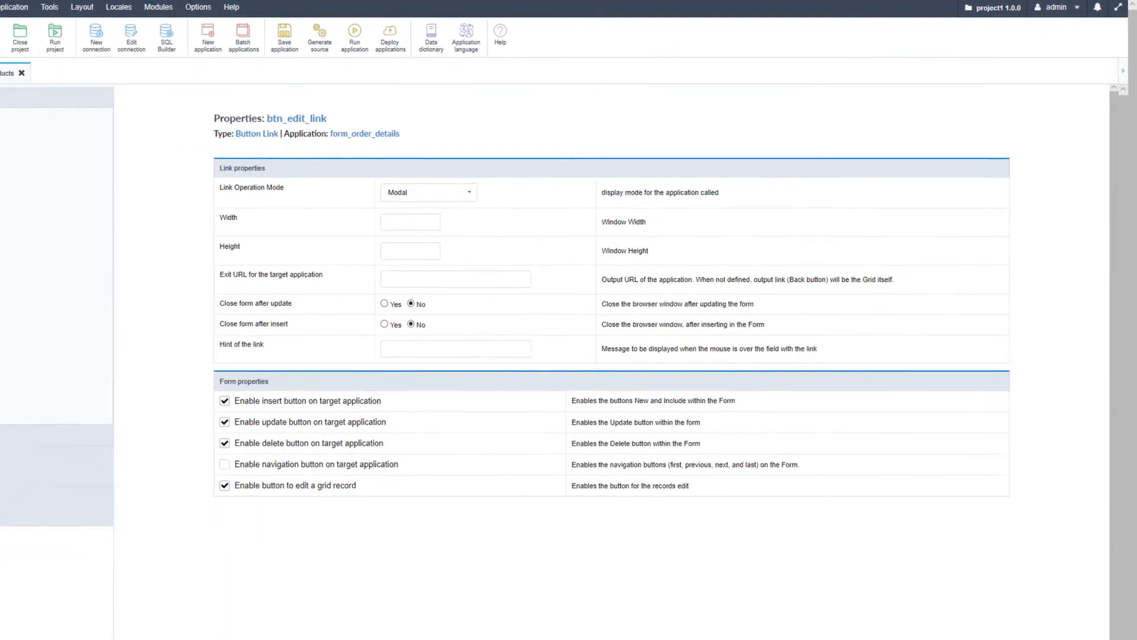
pyautogui.click(393, 622)
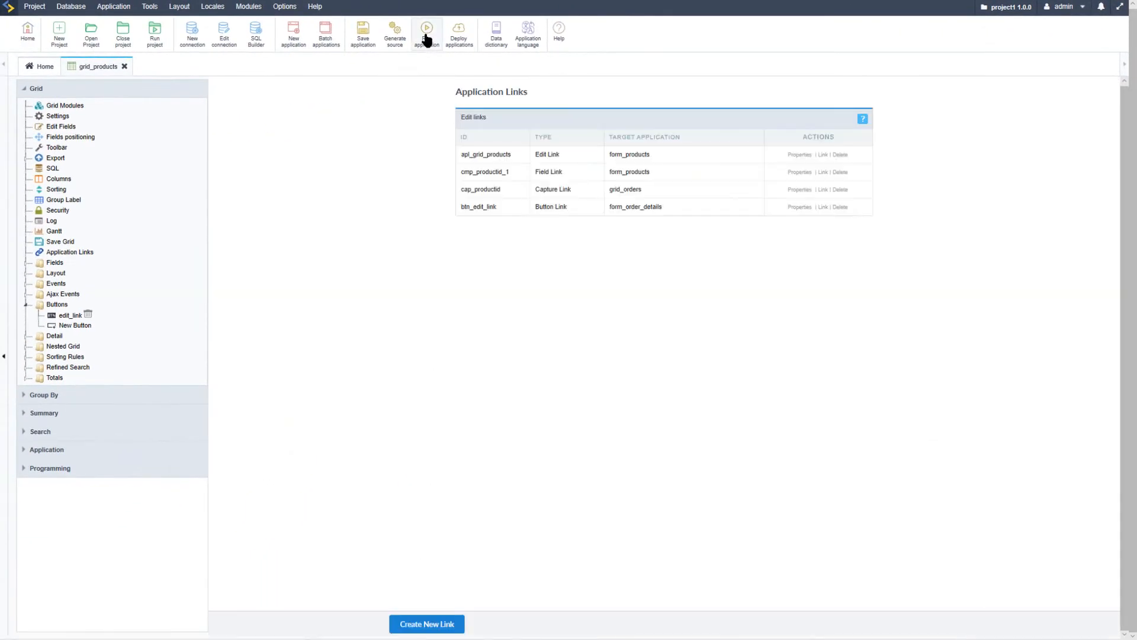
# Run the products grid and test its edit_link button by opening the order details form and examining its columns
pyautogui.click(426, 39)
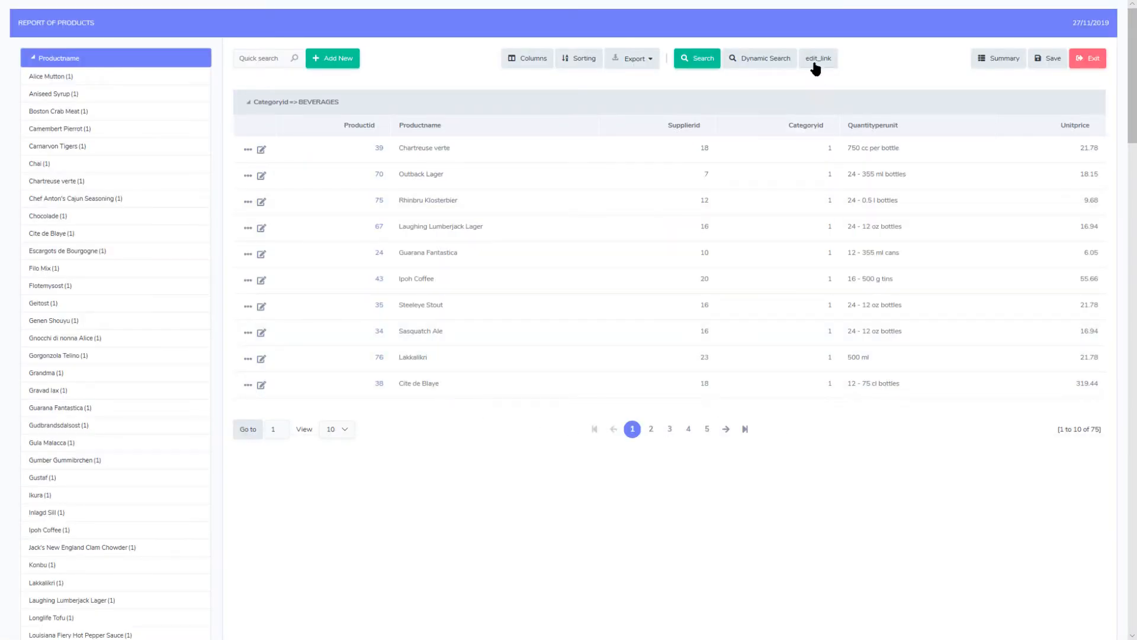
pyautogui.click(816, 59)
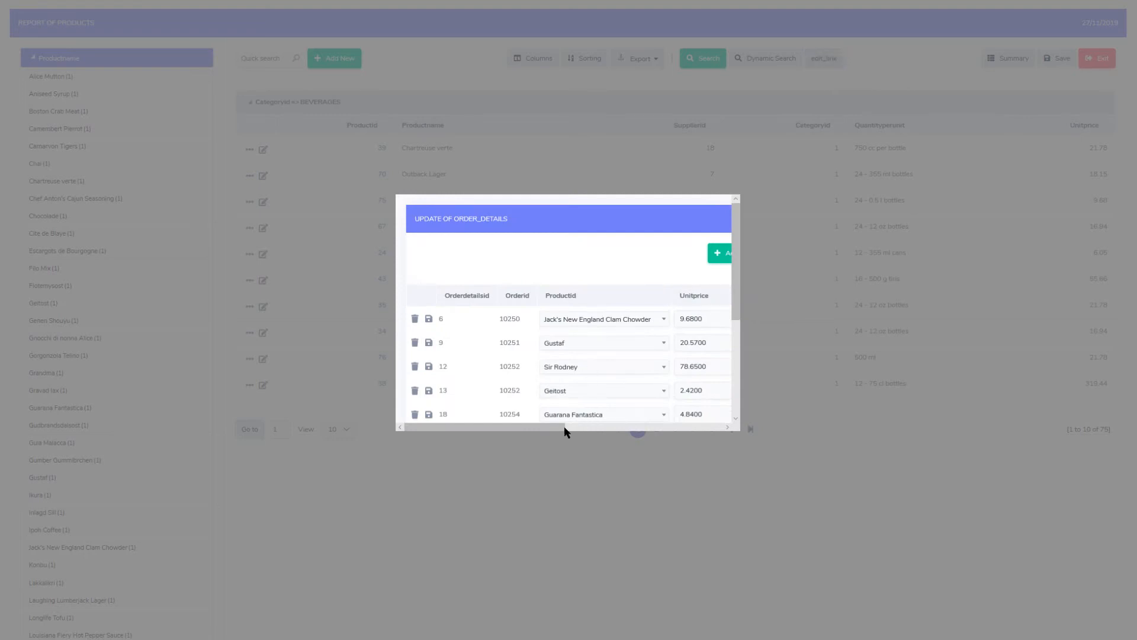
pyautogui.moveTo(512, 427); pyautogui.dragTo(576, 432)
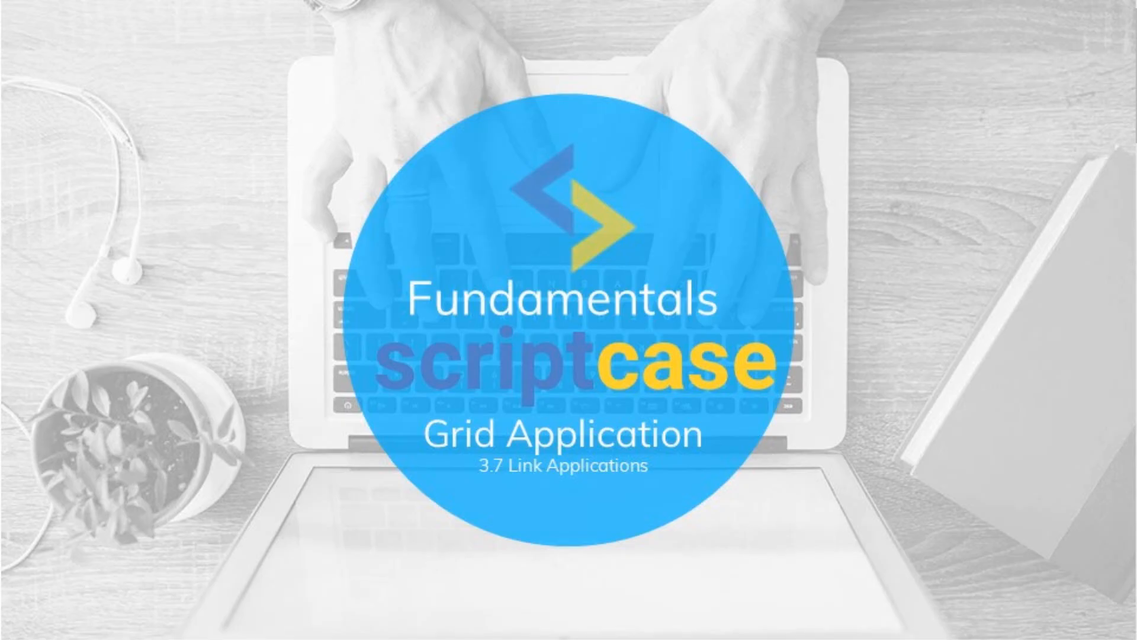